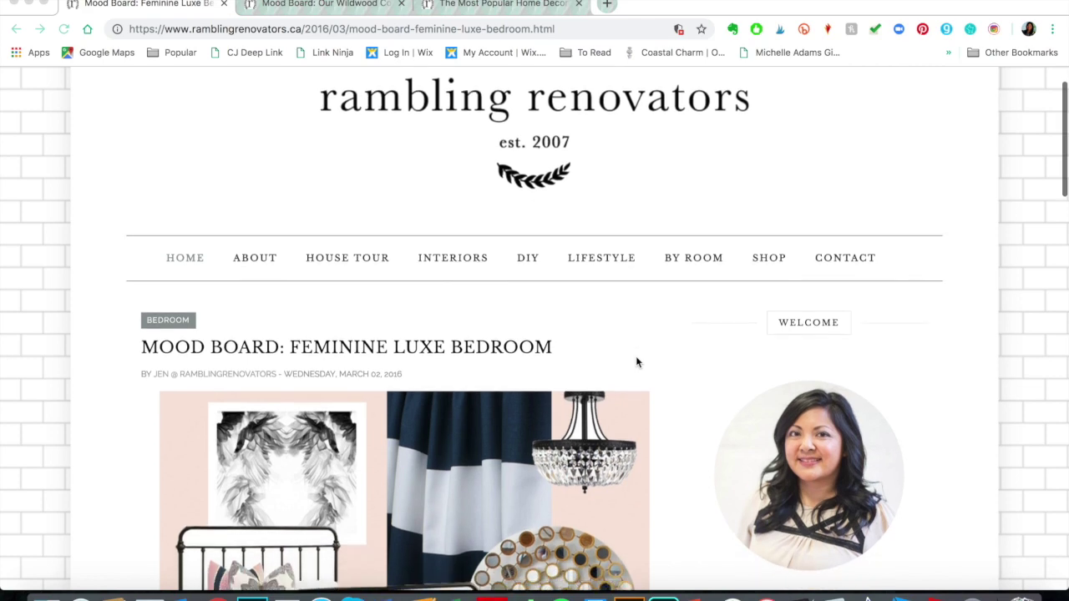
Step: Examine the Feminine Luxe Bedroom and Our Wildwood Cottage mood boards on the blog for layout examples
{"action": "scroll", "coordinate": [635, 356], "scroll_direction": "down", "scroll_amount": 2}
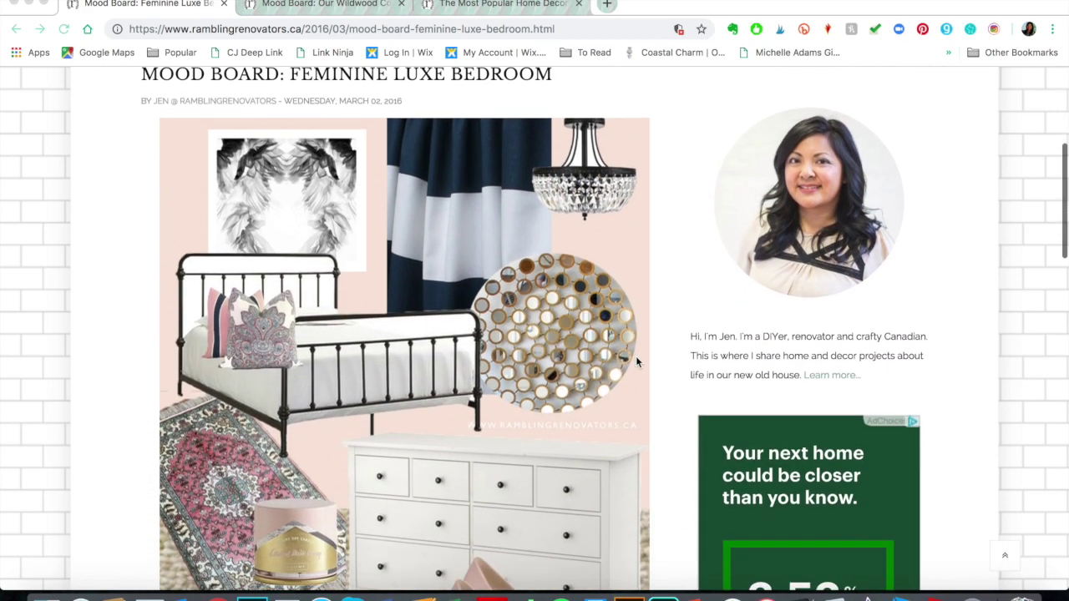
{"action": "scroll", "coordinate": [262, 433], "scroll_direction": "down", "scroll_amount": 6}
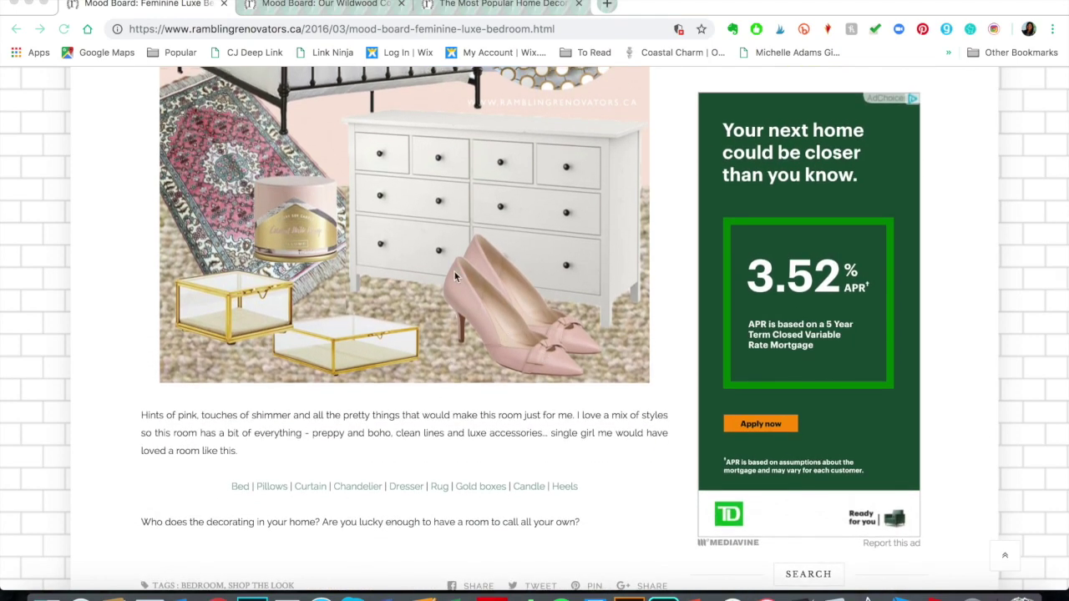
{"action": "scroll", "coordinate": [360, 291], "scroll_direction": "up", "scroll_amount": 6}
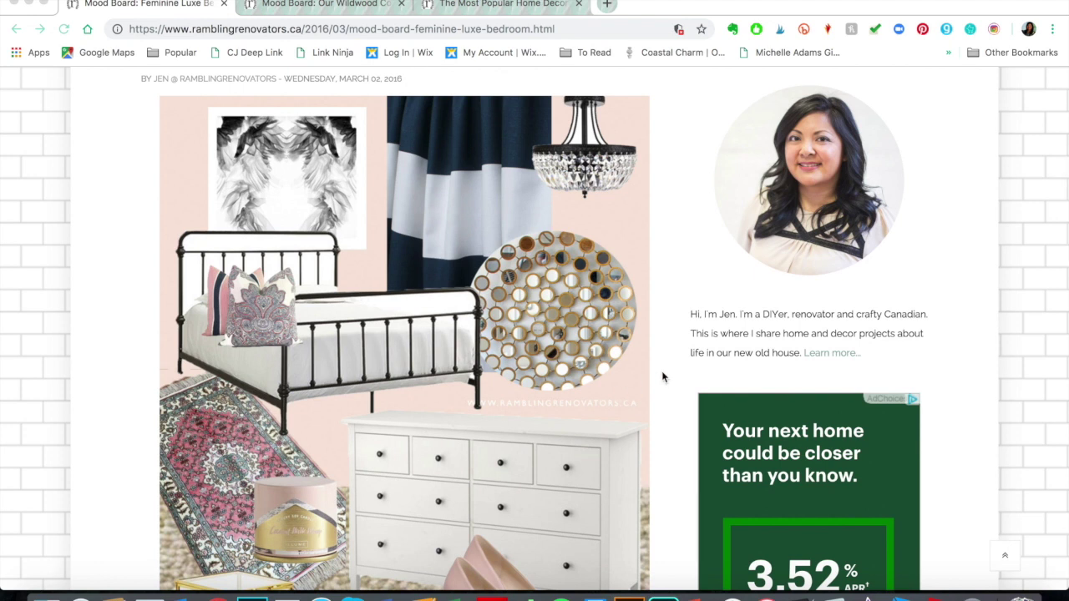
{"action": "left_click", "coordinate": [343, 6]}
{"action": "scroll", "coordinate": [572, 342], "scroll_direction": "up", "scroll_amount": 5}
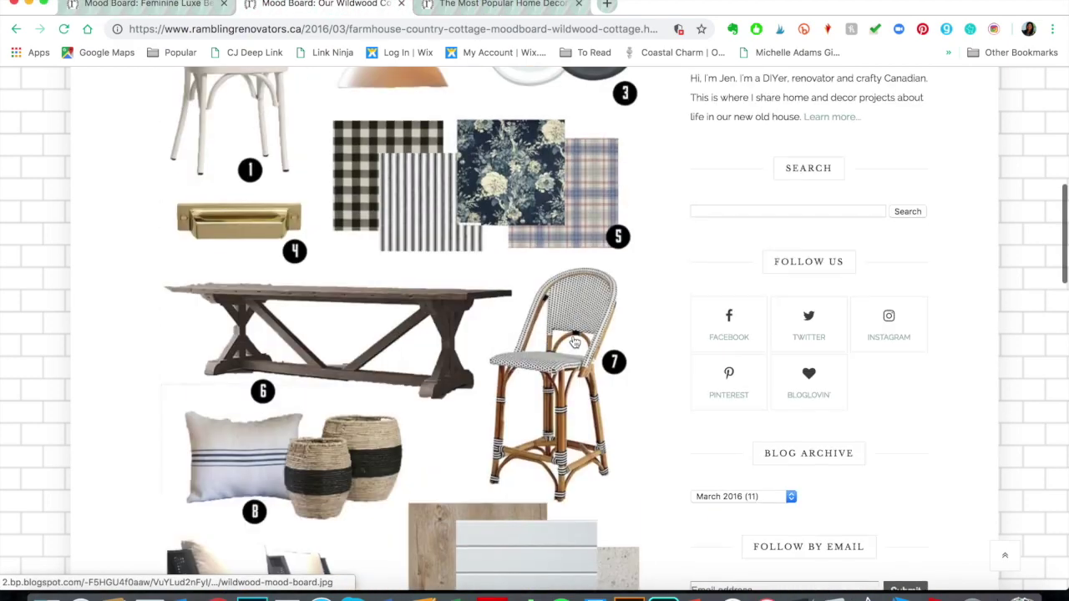
{"action": "scroll", "coordinate": [572, 341], "scroll_direction": "up", "scroll_amount": 1}
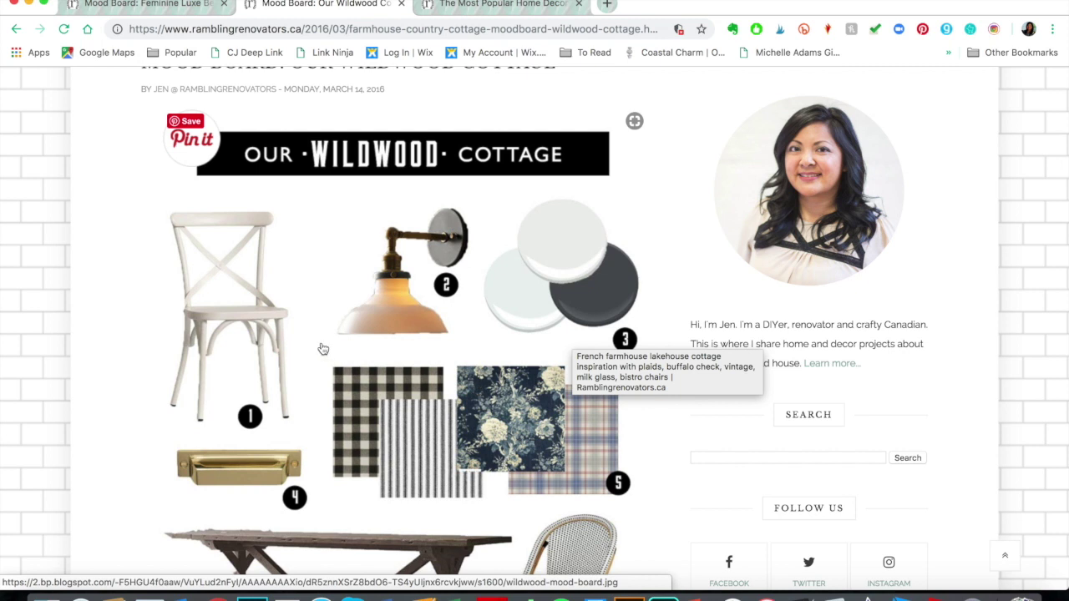
{"action": "scroll", "coordinate": [324, 349], "scroll_direction": "down", "scroll_amount": 3}
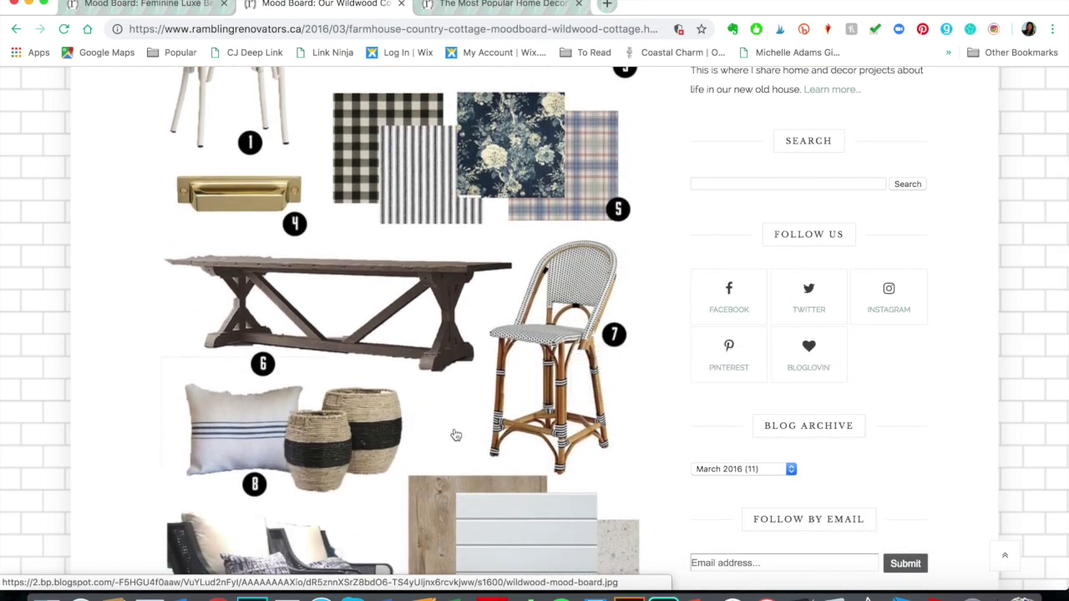
{"action": "scroll", "coordinate": [450, 432], "scroll_direction": "down", "scroll_amount": 2}
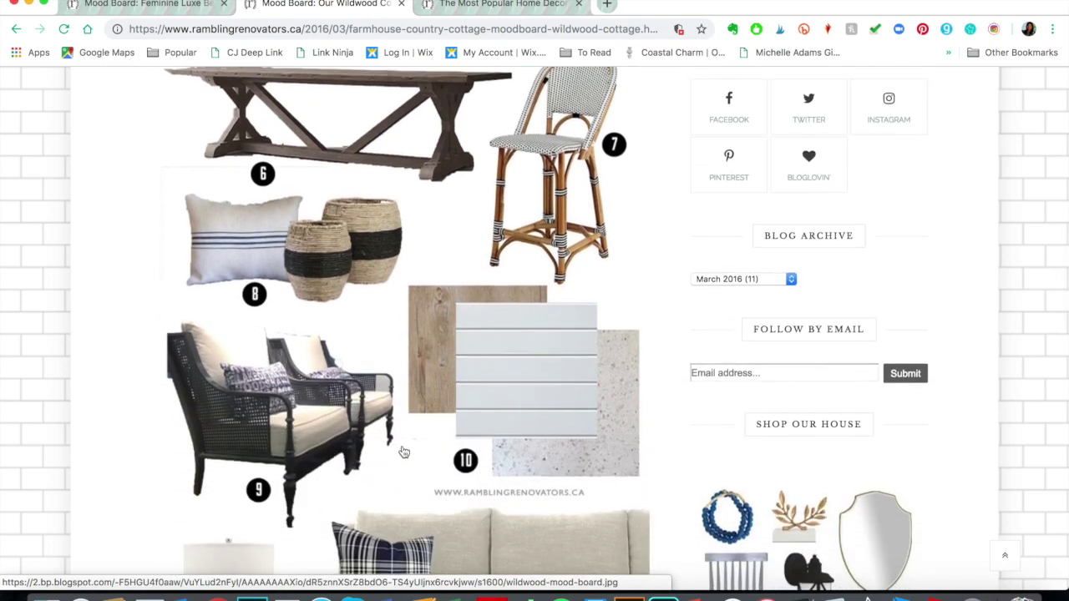
{"action": "scroll", "coordinate": [403, 455], "scroll_direction": "down", "scroll_amount": 2}
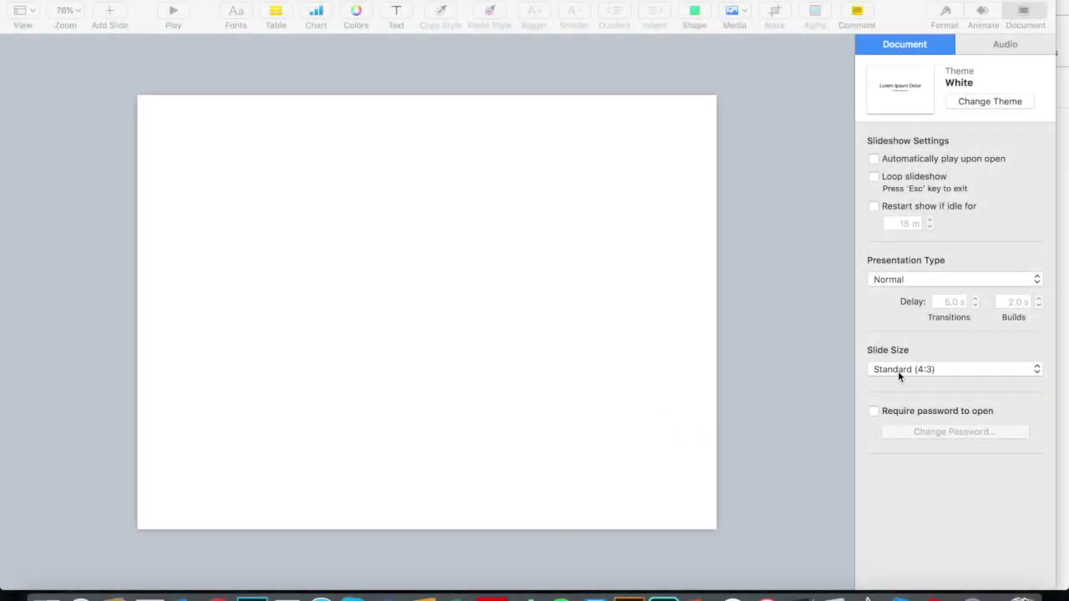
Step: Set a custom slide size of 700 pts wide by 500 pts high for the slideshow
{"action": "left_click", "coordinate": [974, 369]}
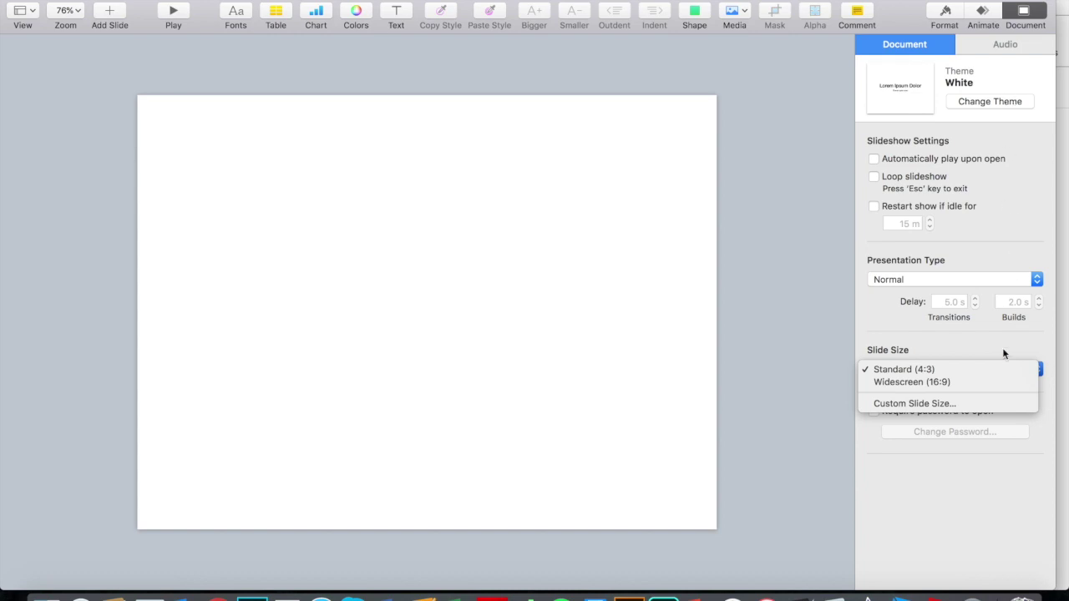
{"action": "left_click", "coordinate": [930, 404]}
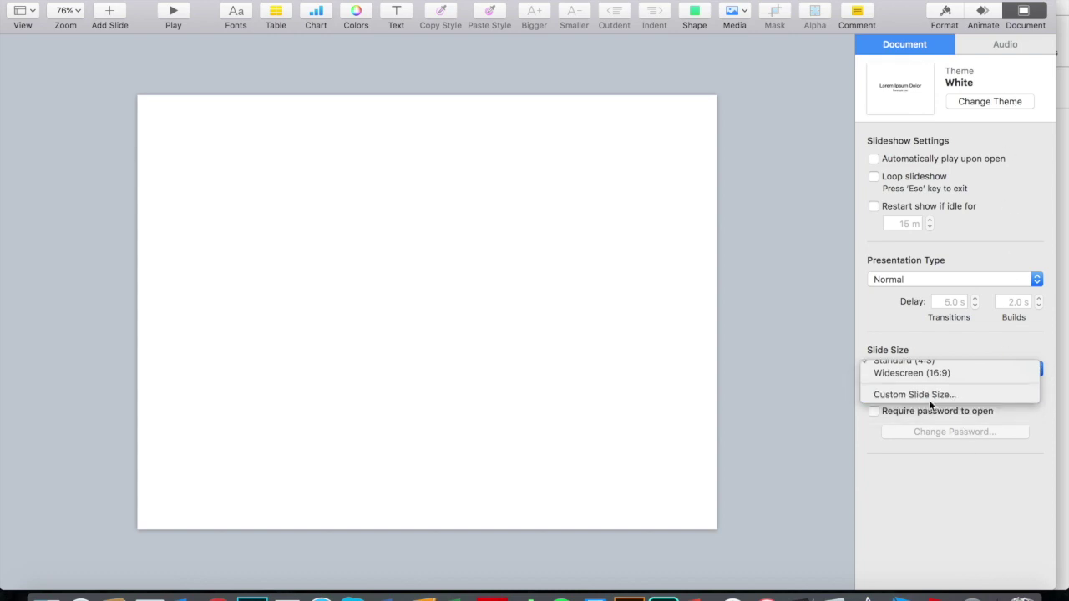
{"action": "double_click", "coordinate": [468, 103]}
{"action": "type", "text": "700"}
{"action": "key", "text": "Tab"}
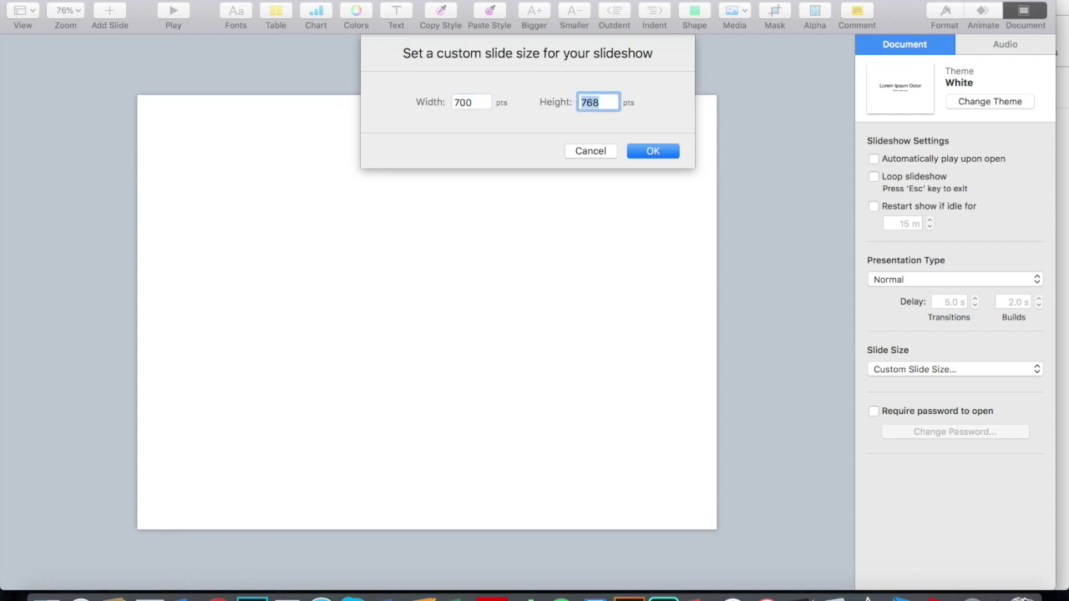
{"action": "type", "text": "500"}
{"action": "left_click", "coordinate": [644, 154]}
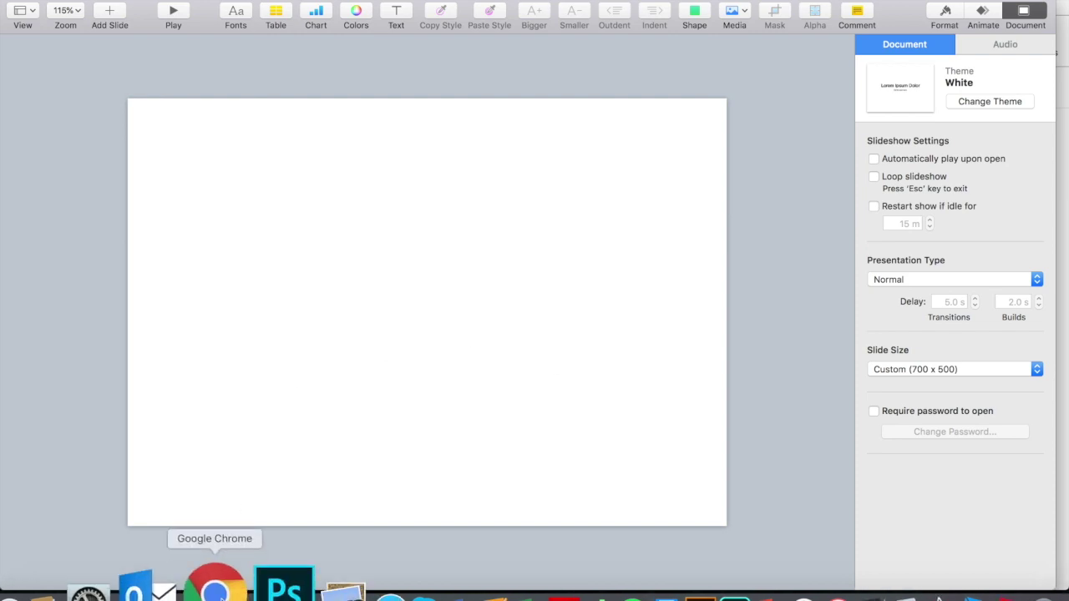
Step: Switch to Google Chrome and copy the enlarged image of the York Slope Arm chaise sofa sectional from the Pottery Barn page
{"action": "left_click", "coordinate": [214, 591]}
{"action": "left_click", "coordinate": [167, 5]}
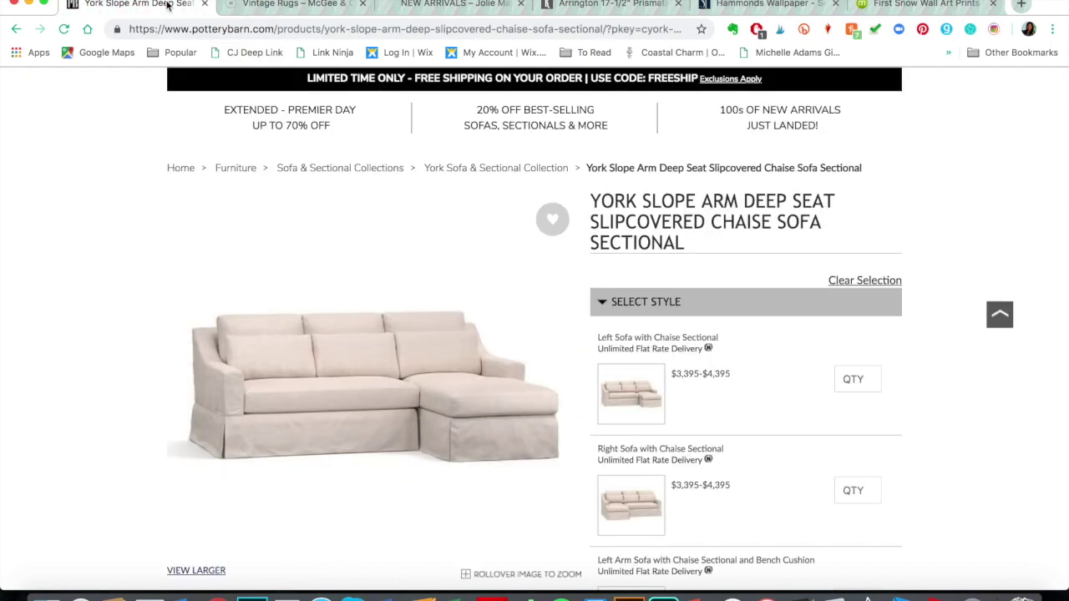
{"action": "mouse_move", "coordinate": [534, 437]}
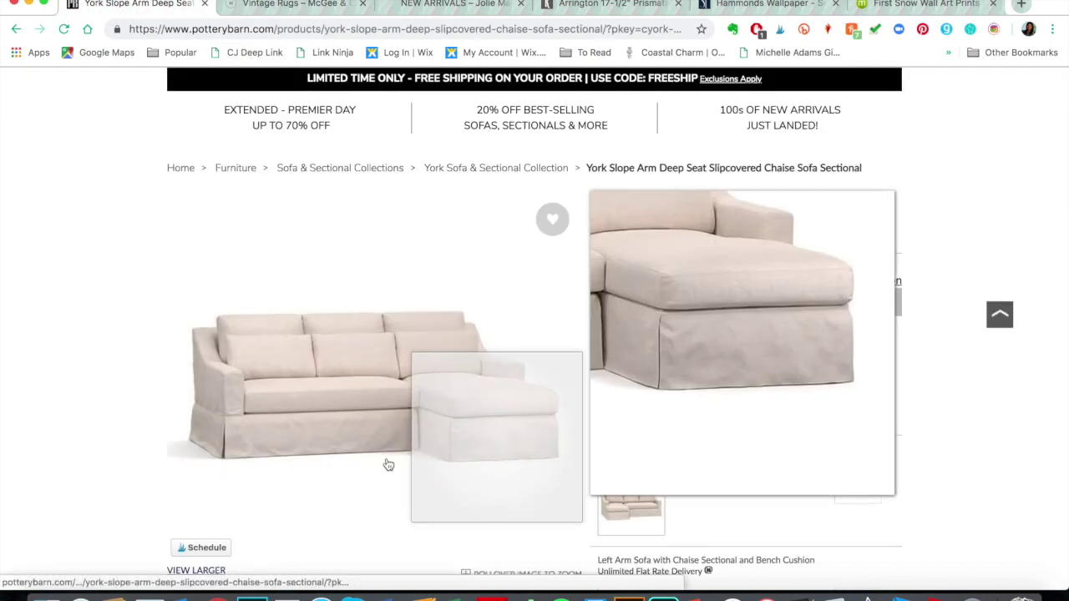
{"action": "left_click", "coordinate": [196, 570]}
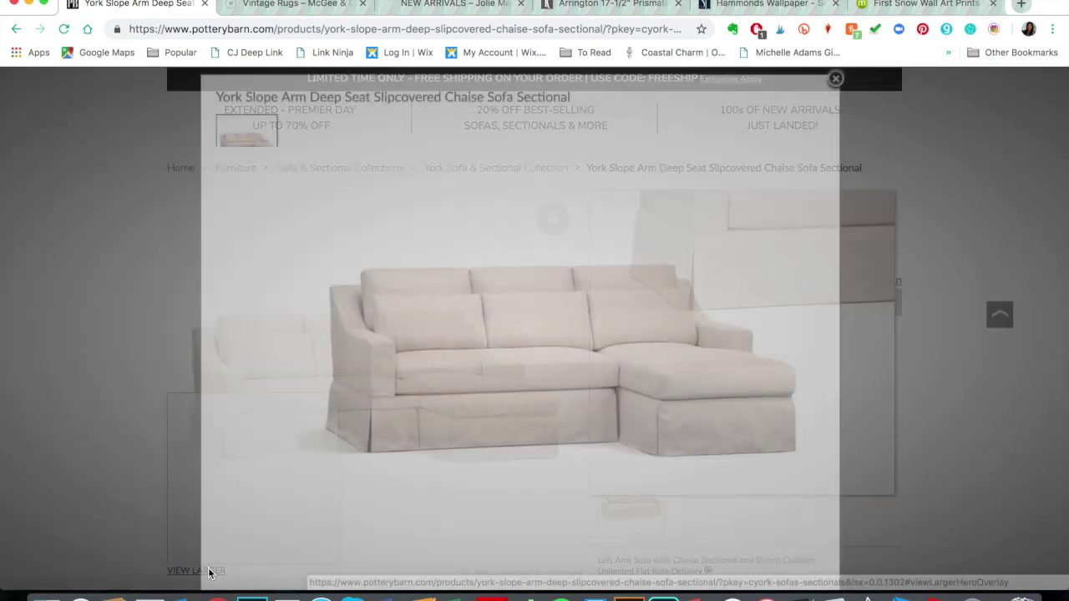
{"action": "right_click", "coordinate": [508, 340]}
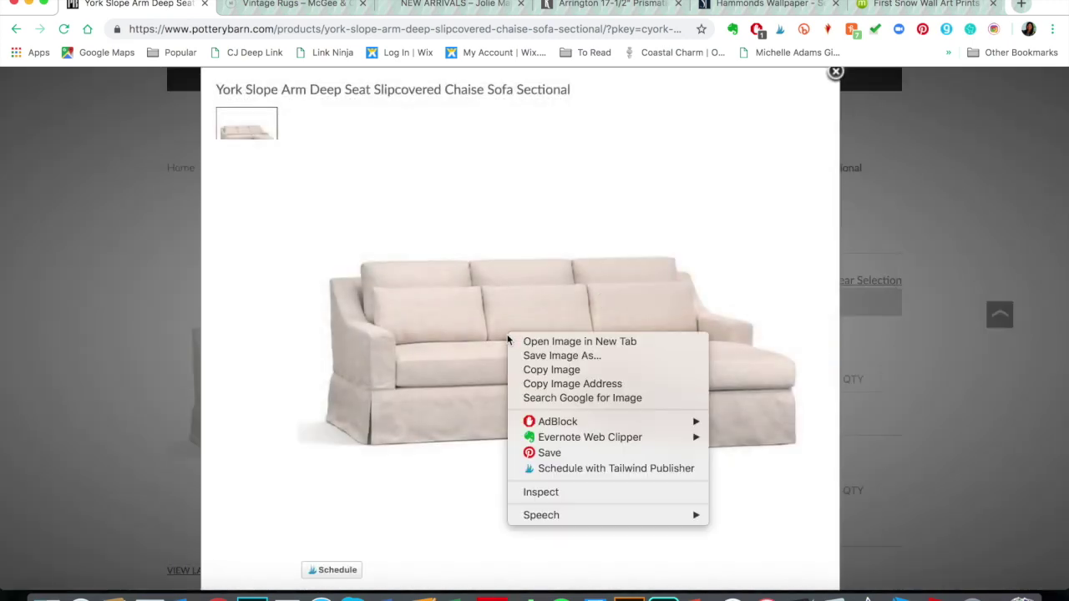
{"action": "left_click", "coordinate": [552, 369]}
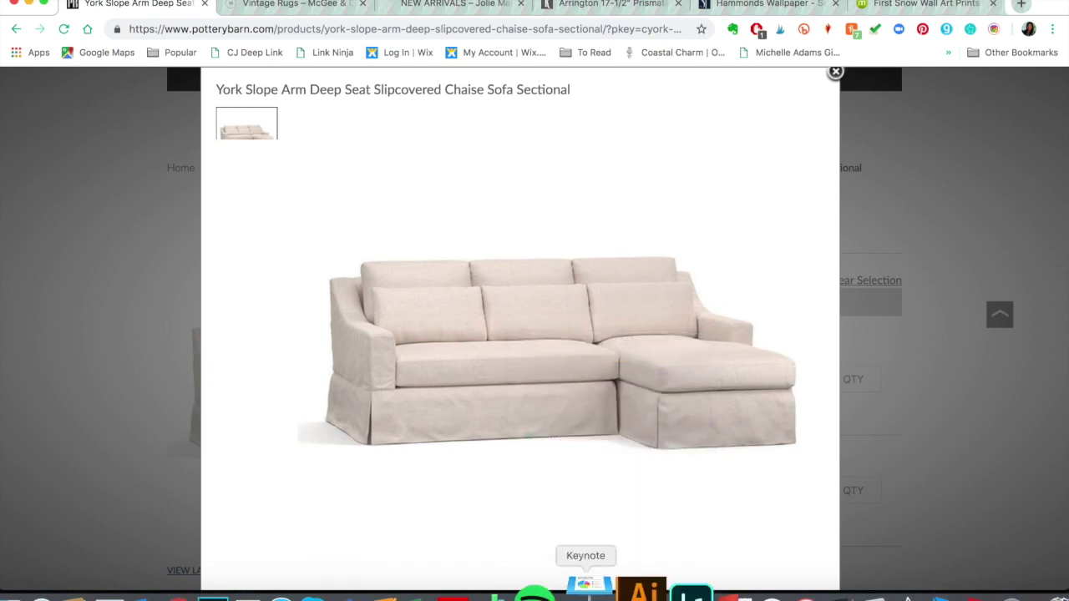
Step: Switch to Keynote and paste the copied sofa image onto the blank slide
{"action": "left_click", "coordinate": [595, 578]}
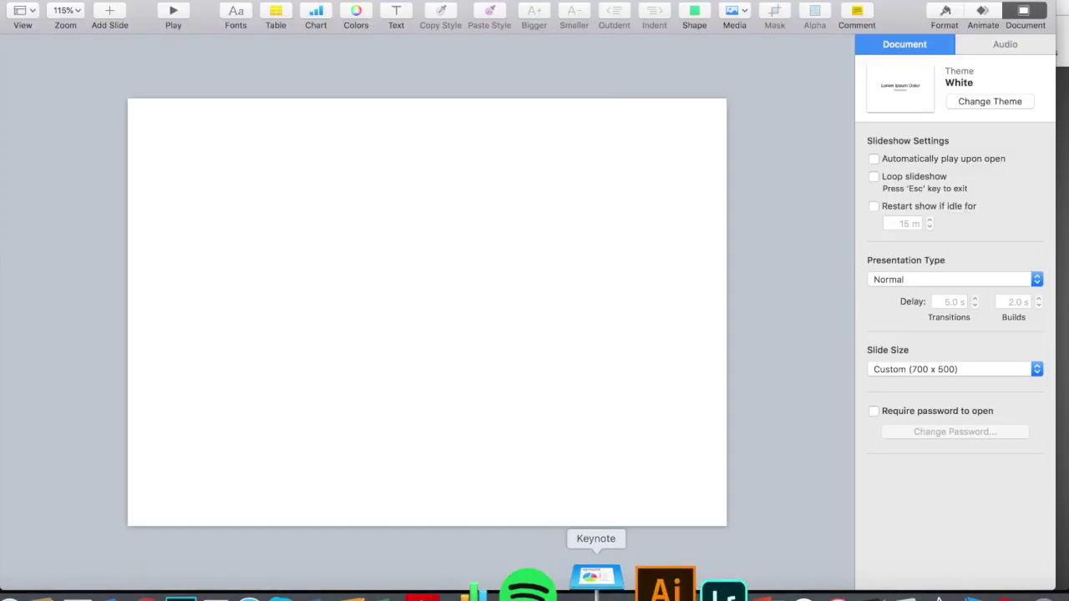
{"action": "right_click", "coordinate": [405, 292]}
{"action": "left_click", "coordinate": [450, 318]}
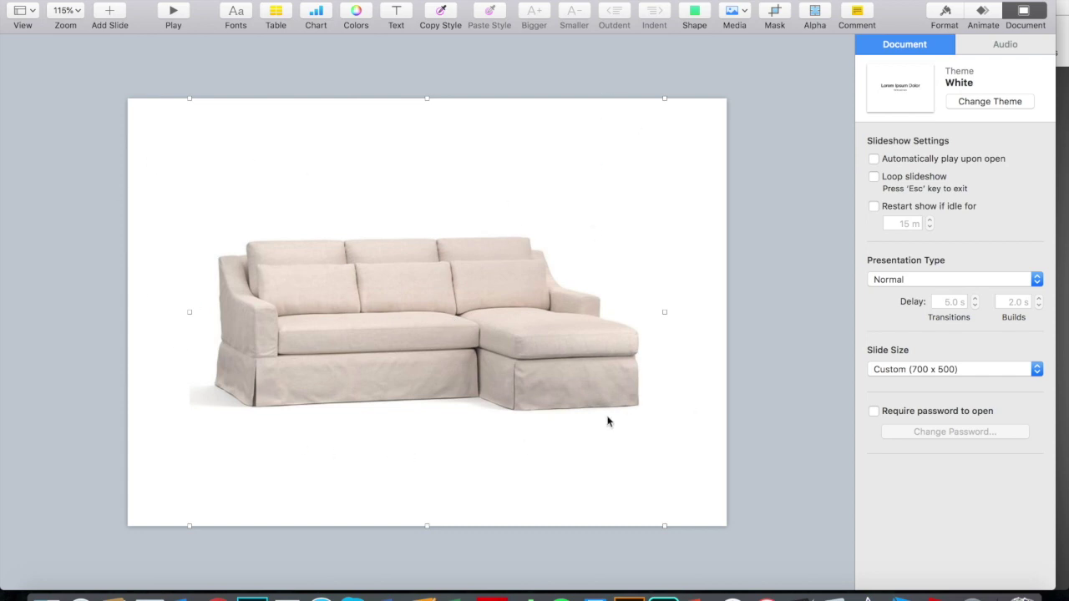
Step: Make the white background around the sofa image transparent with Instant Alpha
{"action": "left_click", "coordinate": [815, 12]}
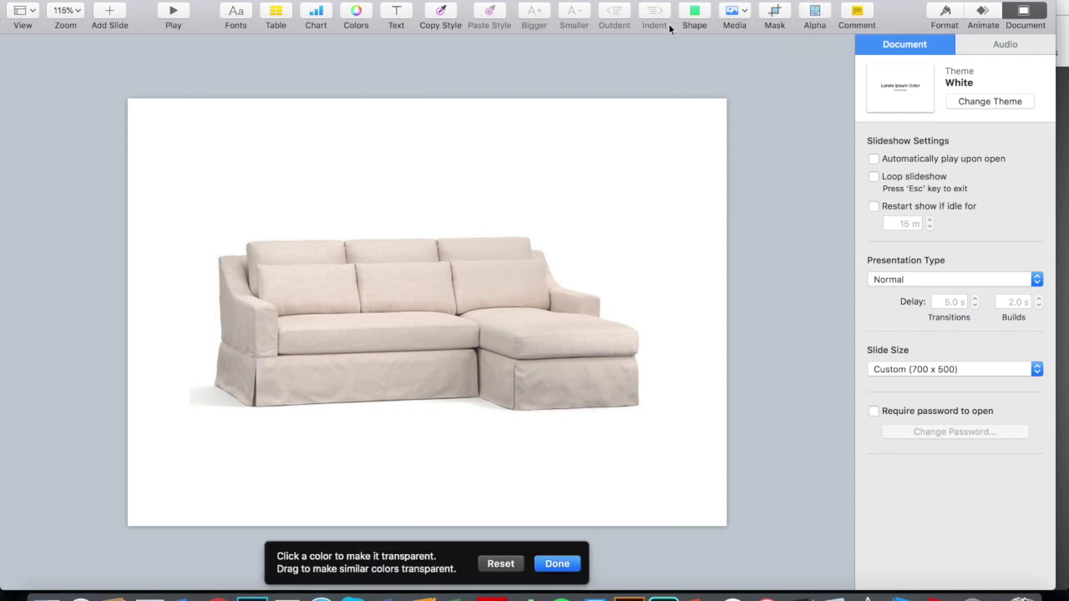
{"action": "left_click", "coordinate": [945, 14]}
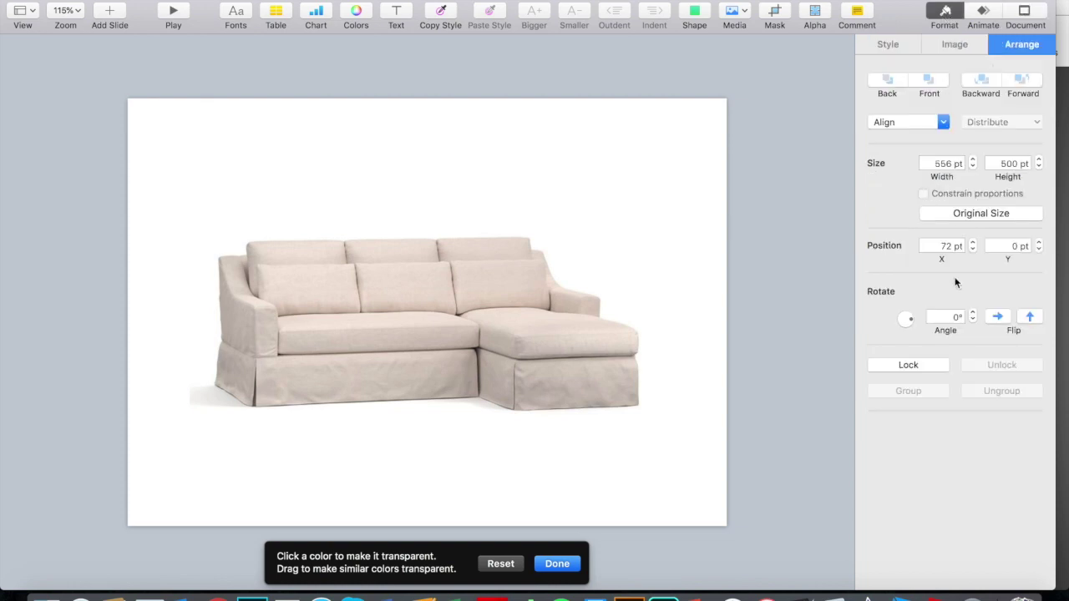
{"action": "left_click", "coordinate": [947, 47]}
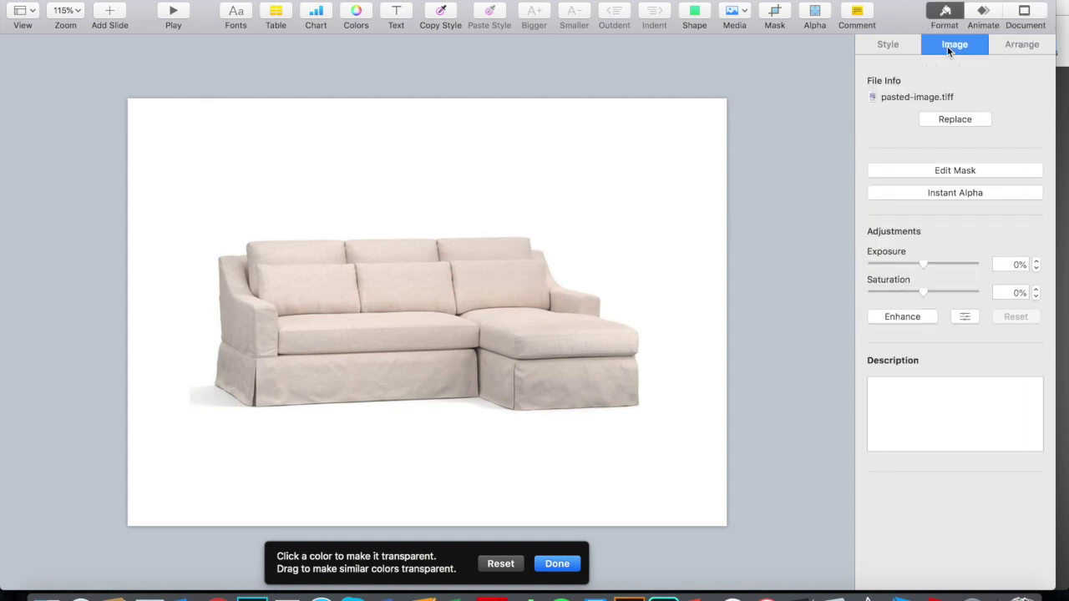
{"action": "left_click", "coordinate": [944, 193]}
{"action": "left_click", "coordinate": [944, 193]}
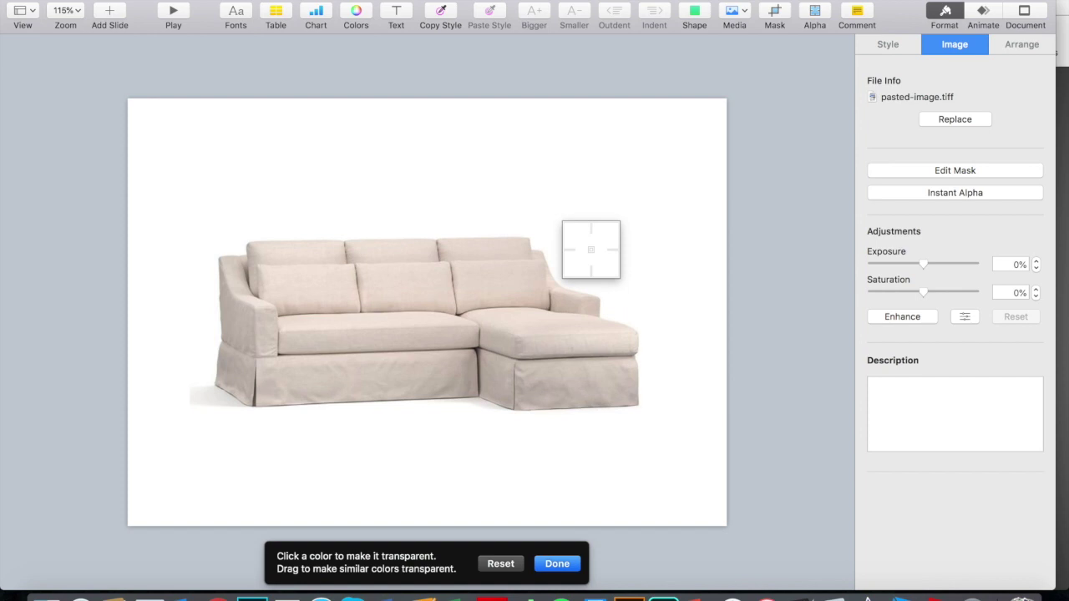
{"action": "left_click_drag", "start_coordinate": [591, 249], "coordinate": [591, 250]}
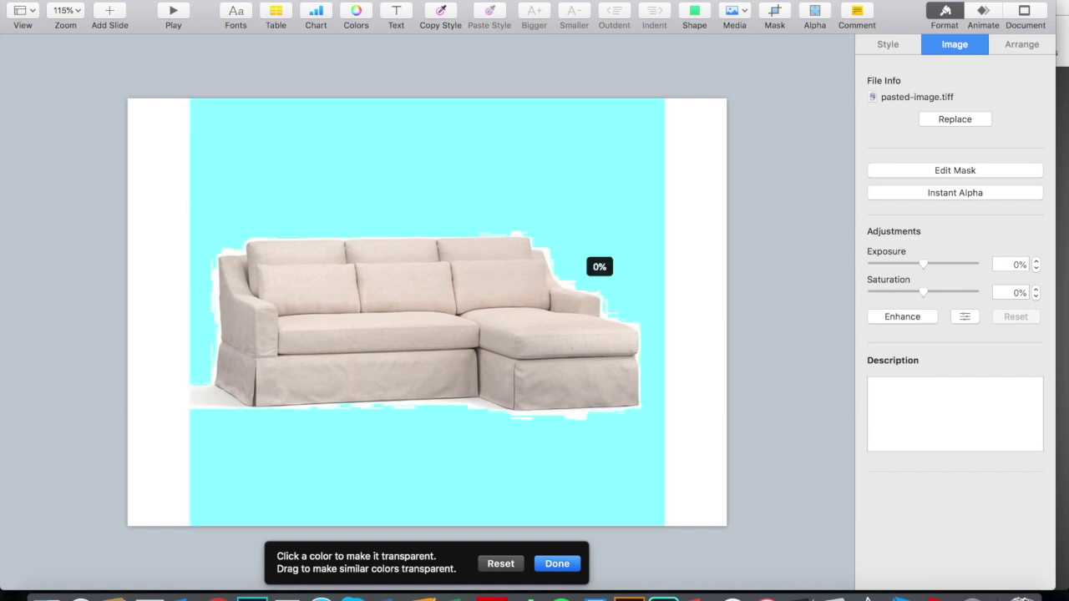
{"action": "mouse_move", "coordinate": [591, 250]}
{"action": "left_mouse_down"}
{"action": "mouse_move", "coordinate": [599, 226]}
{"action": "mouse_move", "coordinate": [600, 244]}
{"action": "left_mouse_up"}
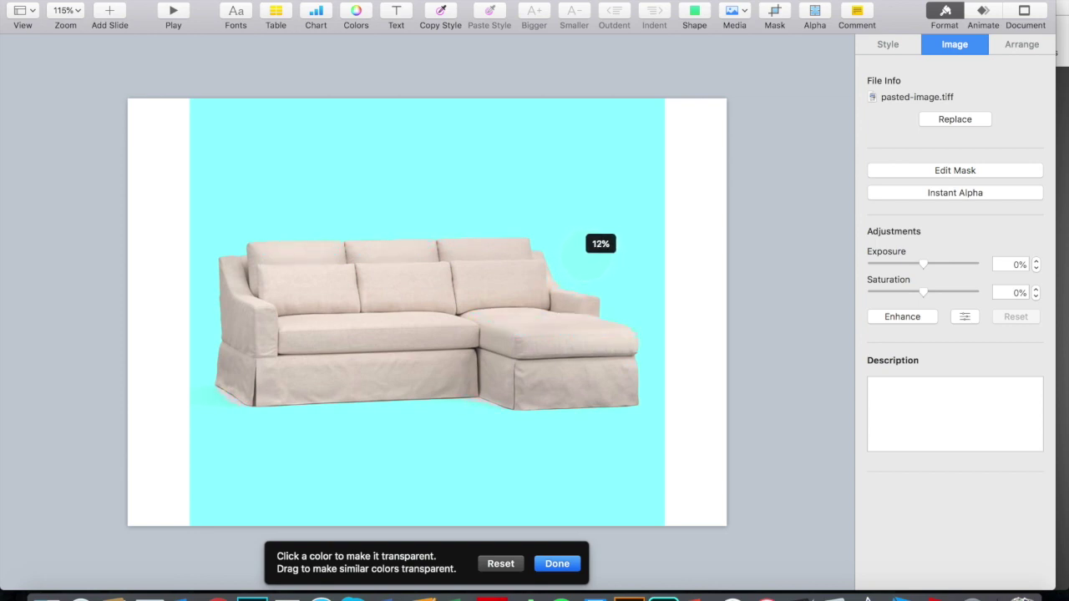
{"action": "left_click_drag", "start_coordinate": [600, 244], "coordinate": [601, 247]}
{"action": "left_click_drag", "start_coordinate": [600, 246], "coordinate": [600, 246]}
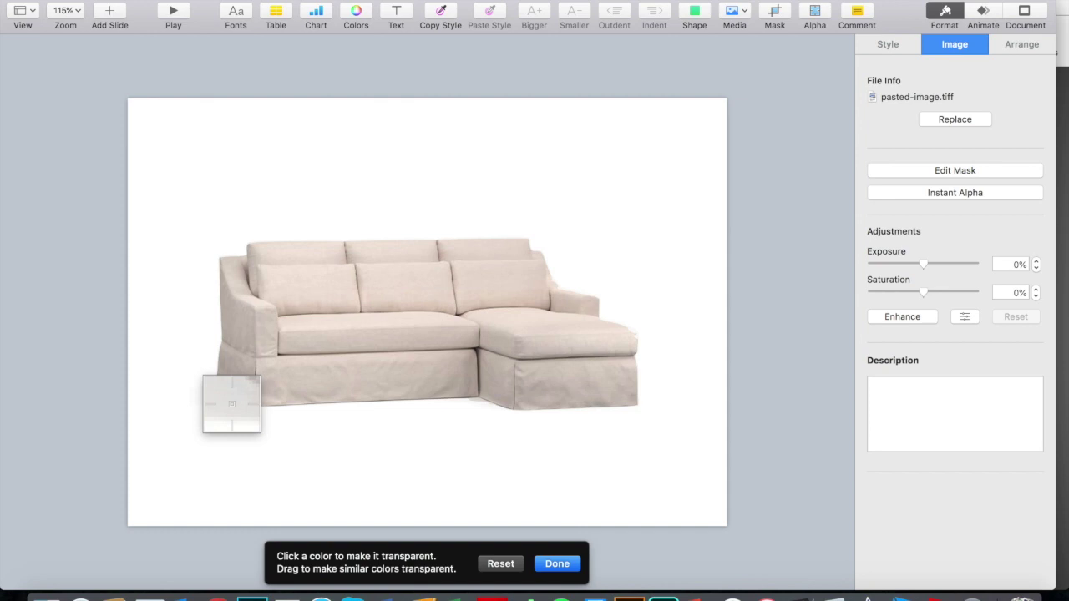
Step: Remove the leftover floor shadows beside the sofa's arm base and under the chaise joint, finish Instant Alpha and deselect the image
{"action": "left_click", "coordinate": [232, 404]}
{"action": "left_click_drag", "start_coordinate": [235, 403], "coordinate": [236, 417]}
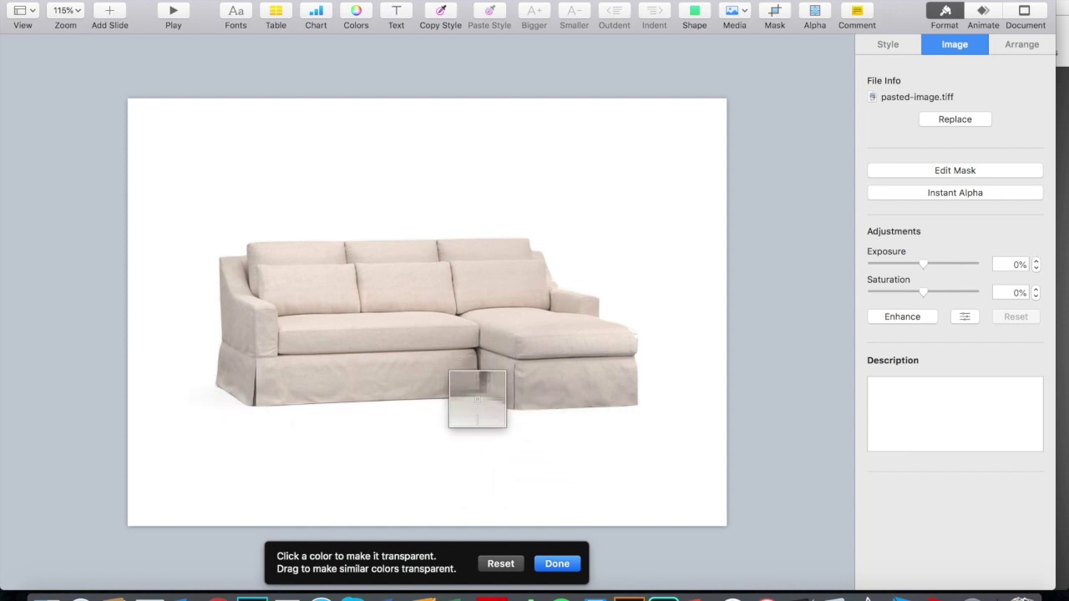
{"action": "left_click_drag", "start_coordinate": [477, 399], "coordinate": [477, 403]}
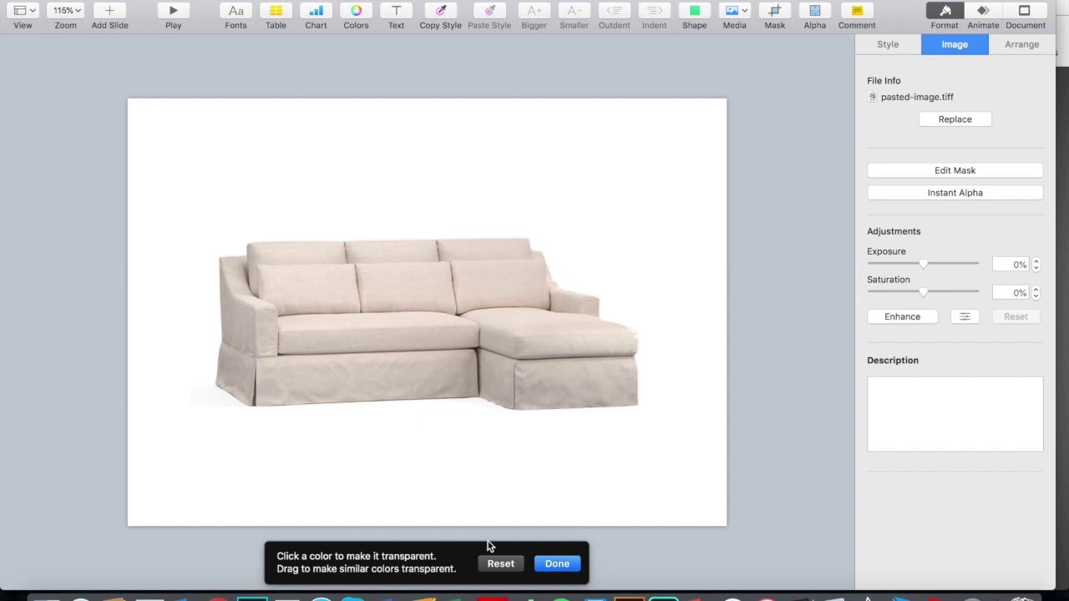
{"action": "left_click", "coordinate": [557, 566]}
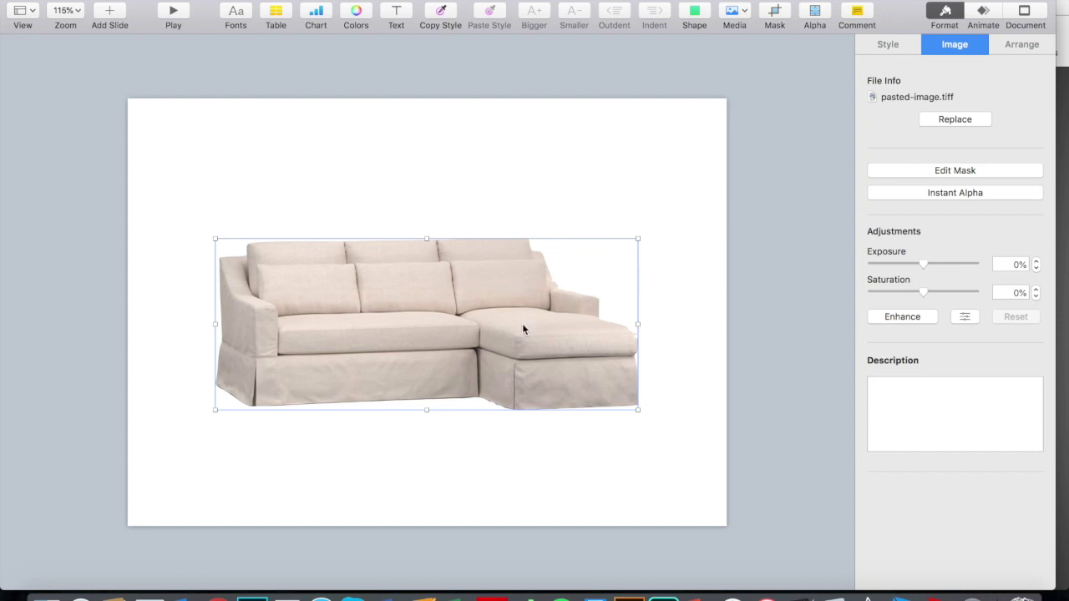
{"action": "left_click", "coordinate": [339, 445]}
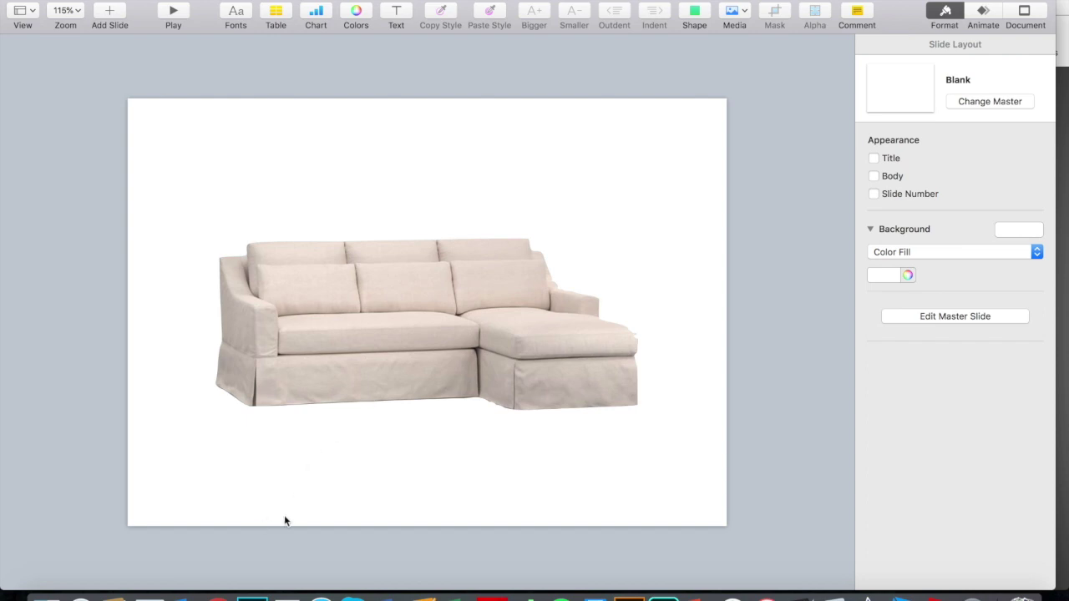
Step: Copy the Montauk Woven Stripe pillow image from the Jolie Marche new arrivals page in Google Chrome and return to Keynote
{"action": "left_click", "coordinate": [212, 588]}
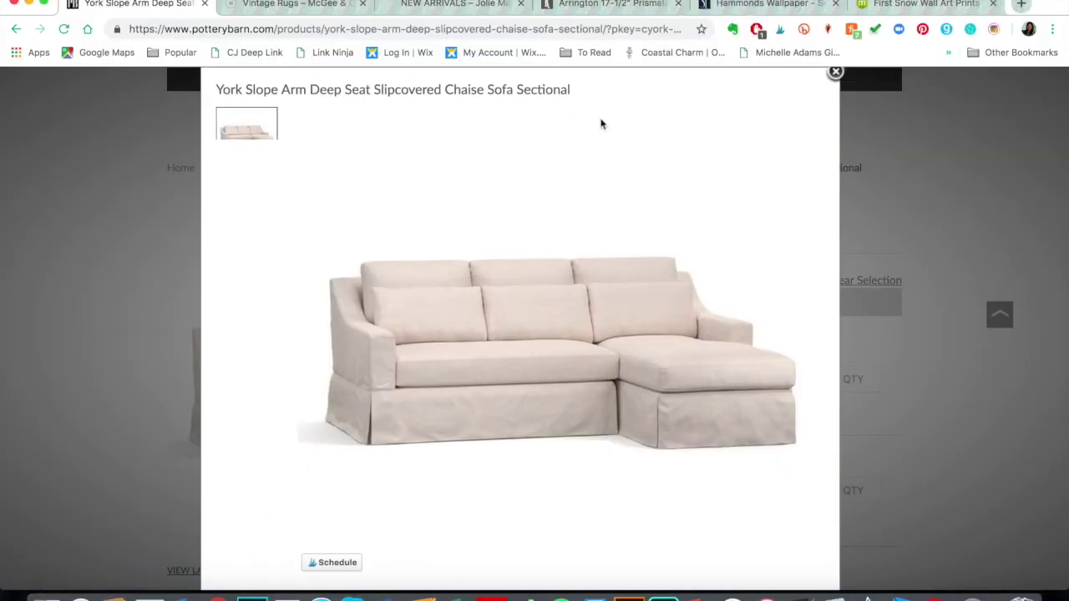
{"action": "left_click", "coordinate": [476, 4]}
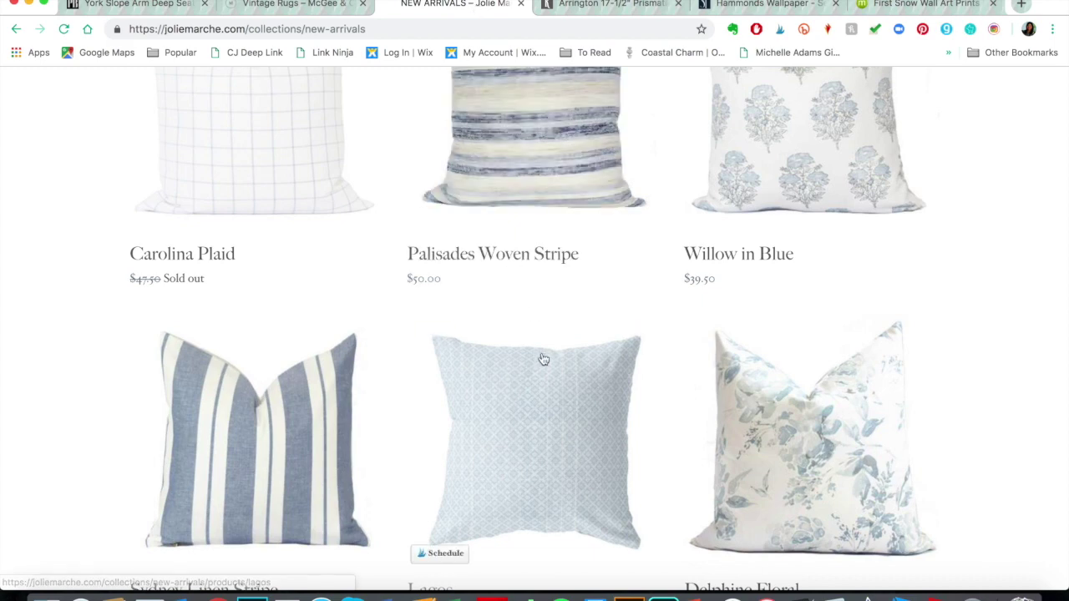
{"action": "scroll", "coordinate": [716, 416], "scroll_direction": "up", "scroll_amount": 5}
{"action": "scroll", "coordinate": [716, 415], "scroll_direction": "down", "scroll_amount": 15}
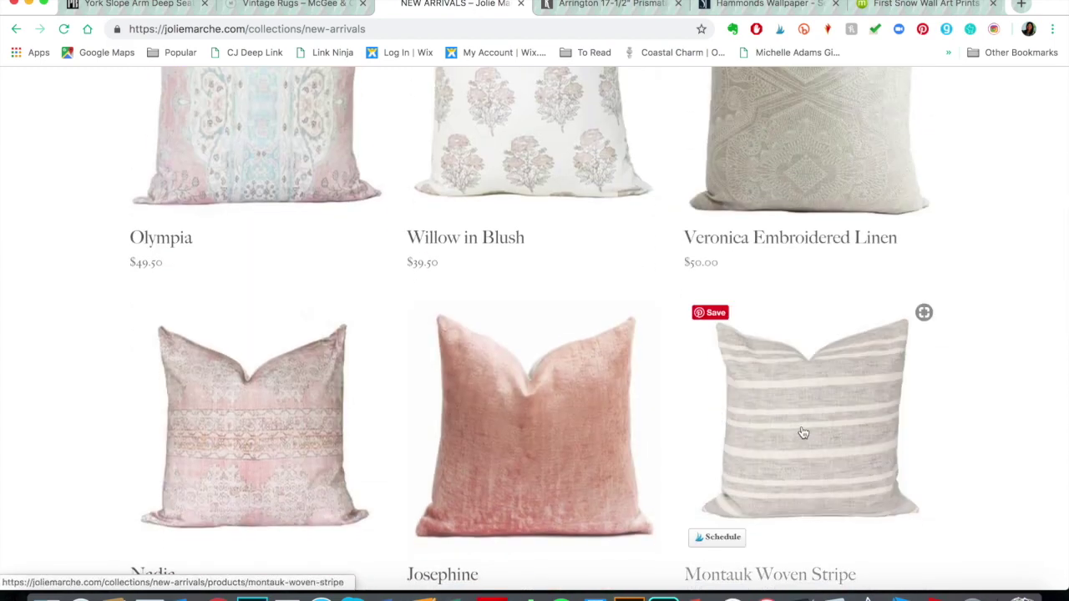
{"action": "right_click", "coordinate": [804, 434]}
{"action": "left_click", "coordinate": [864, 418]}
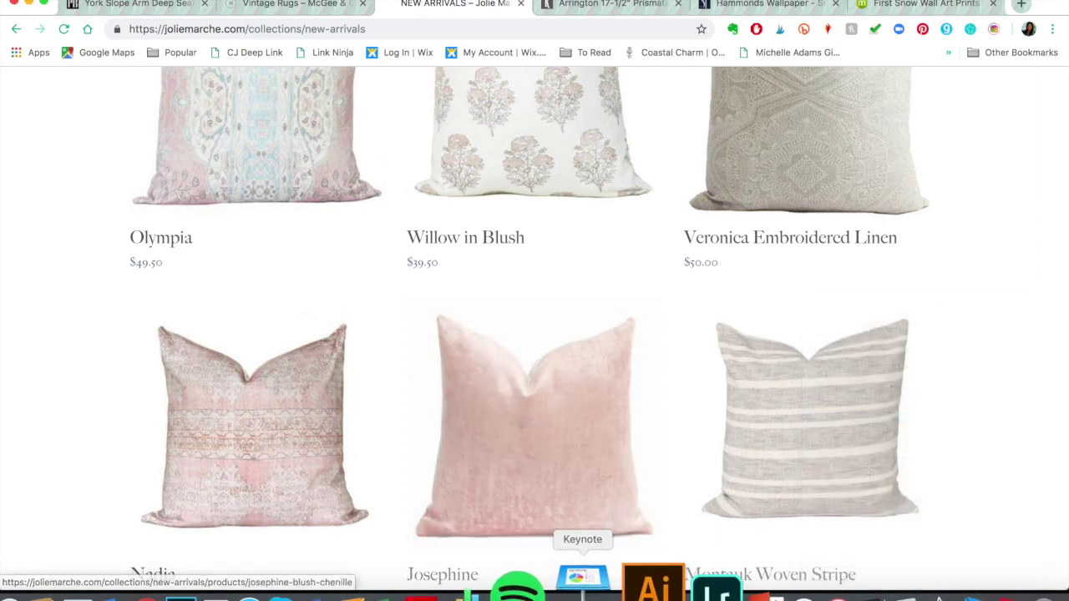
{"action": "left_click", "coordinate": [580, 578]}
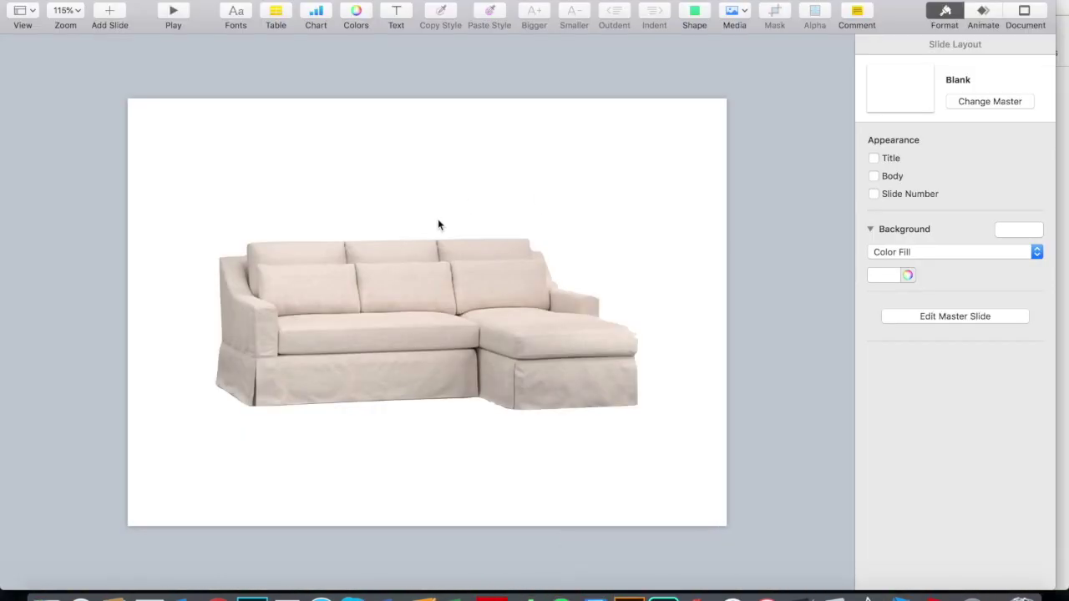
Step: Paste the copied striped pillow onto the slide, make its white background transparent with Instant Alpha and deselect it
{"action": "key", "text": "cmd+v"}
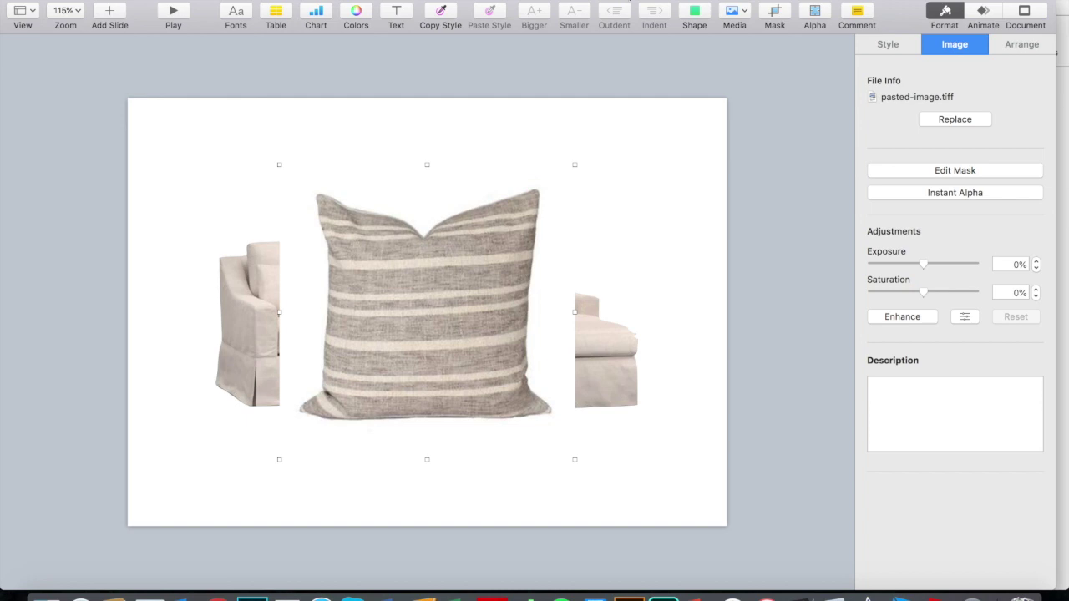
{"action": "left_click", "coordinate": [824, 15]}
{"action": "left_click_drag", "start_coordinate": [557, 274], "coordinate": [556, 274]}
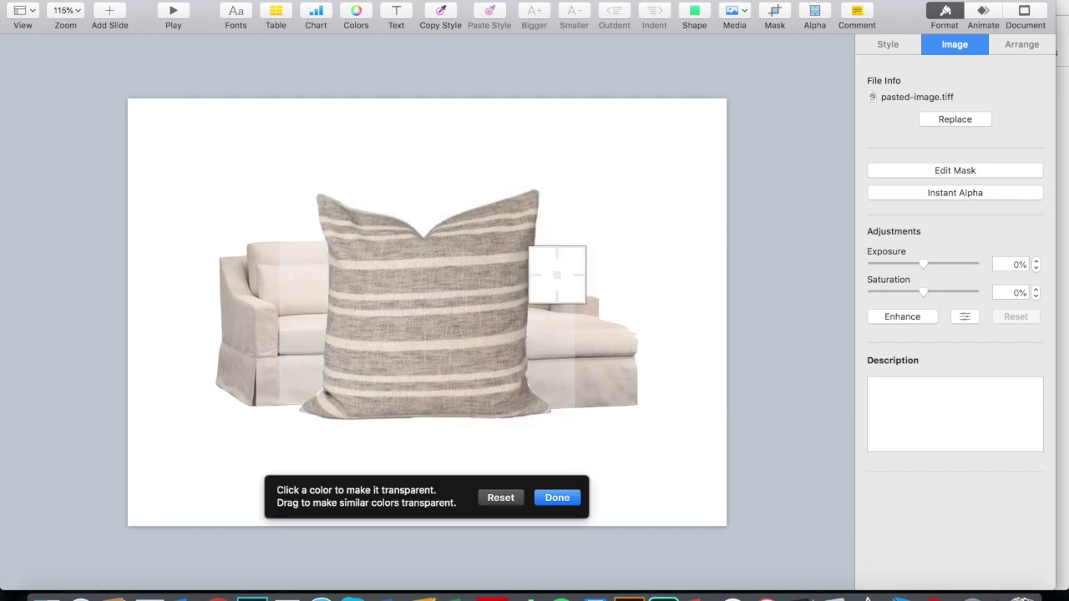
{"action": "left_click", "coordinate": [559, 503]}
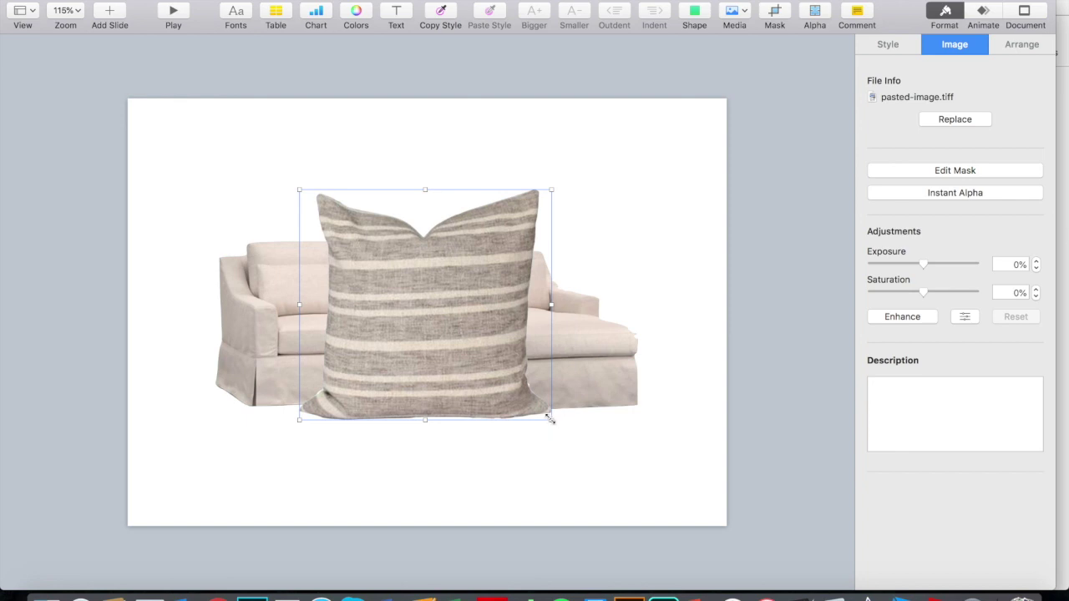
{"action": "key", "text": "super+a"}
{"action": "left_click", "coordinate": [566, 491]}
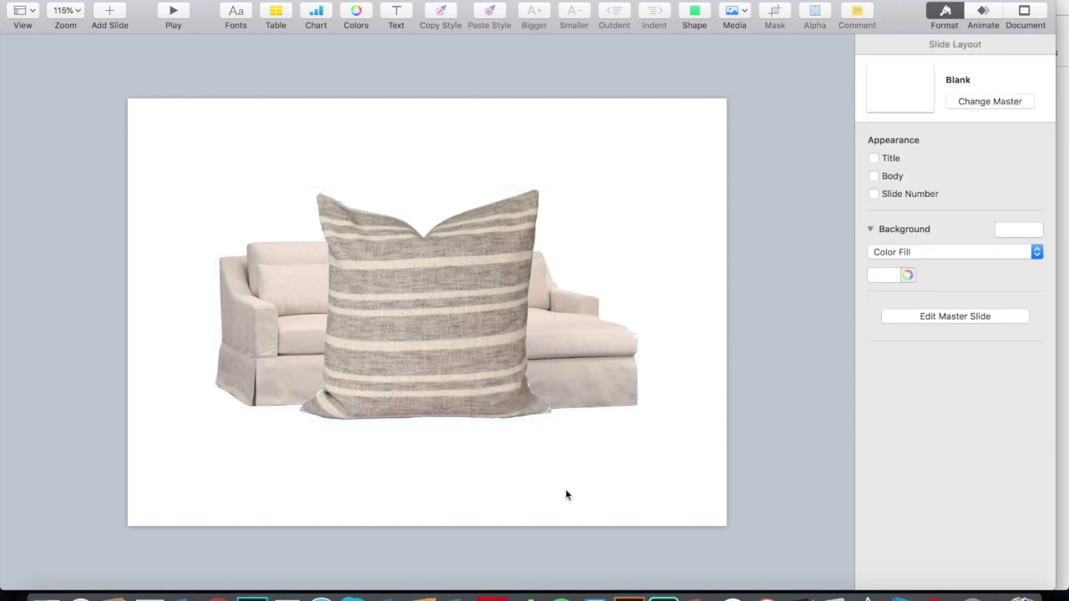
Step: Shrink the striped pillow to about 118 by 108 pt and place it on the sofa's left seat
{"action": "left_click", "coordinate": [534, 401]}
{"action": "left_click_drag", "start_coordinate": [551, 421], "coordinate": [392, 294]}
{"action": "left_click_drag", "start_coordinate": [376, 231], "coordinate": [351, 260]}
Step: Copy the Willow in Blush pillow image from the Jolie Marche page in Google Chrome and paste it onto the Keynote slide
{"action": "left_click", "coordinate": [222, 588]}
{"action": "scroll", "coordinate": [607, 272], "scroll_direction": "up", "scroll_amount": 1}
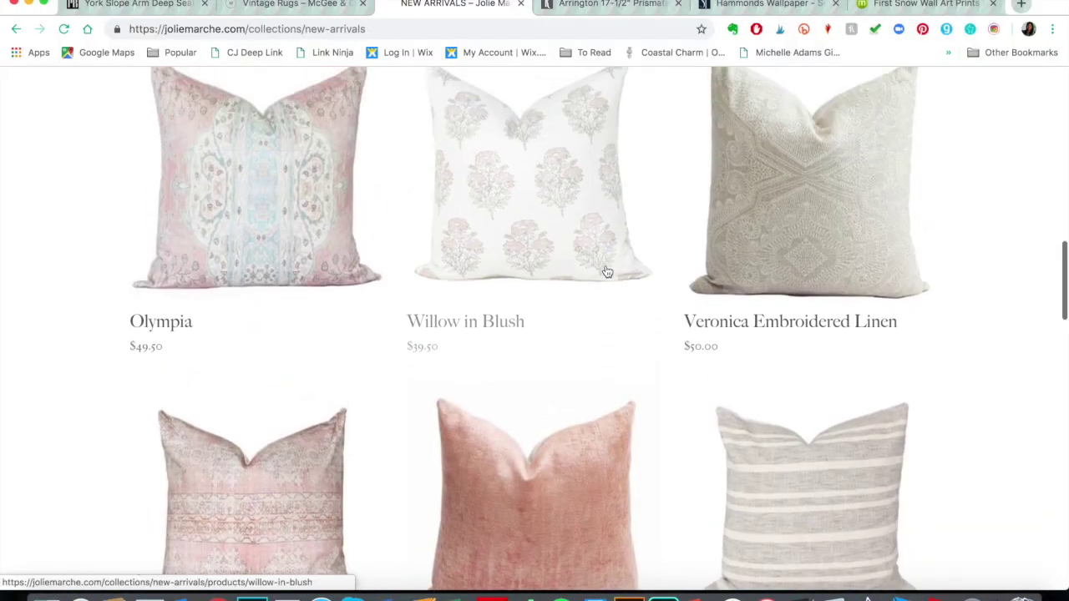
{"action": "right_click", "coordinate": [544, 208]}
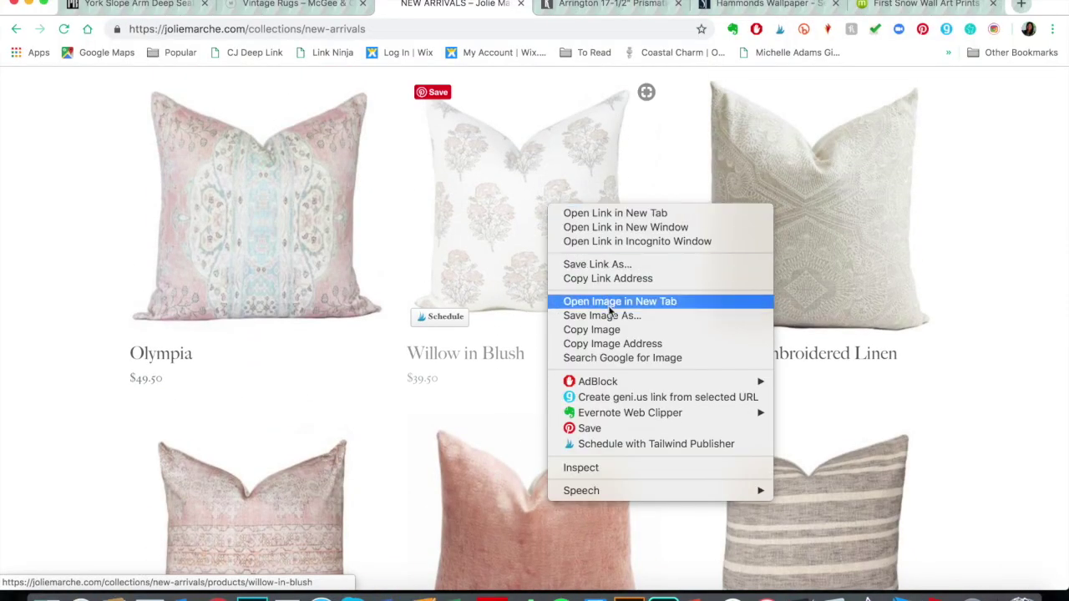
{"action": "left_click", "coordinate": [614, 329]}
{"action": "left_click", "coordinate": [561, 584]}
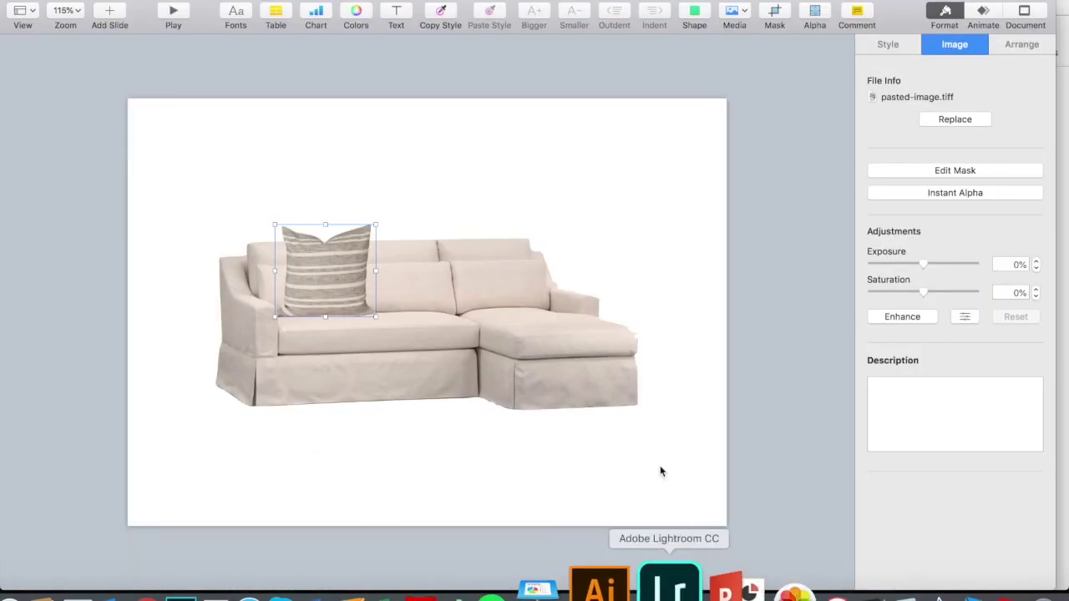
{"action": "key", "text": "super+v"}
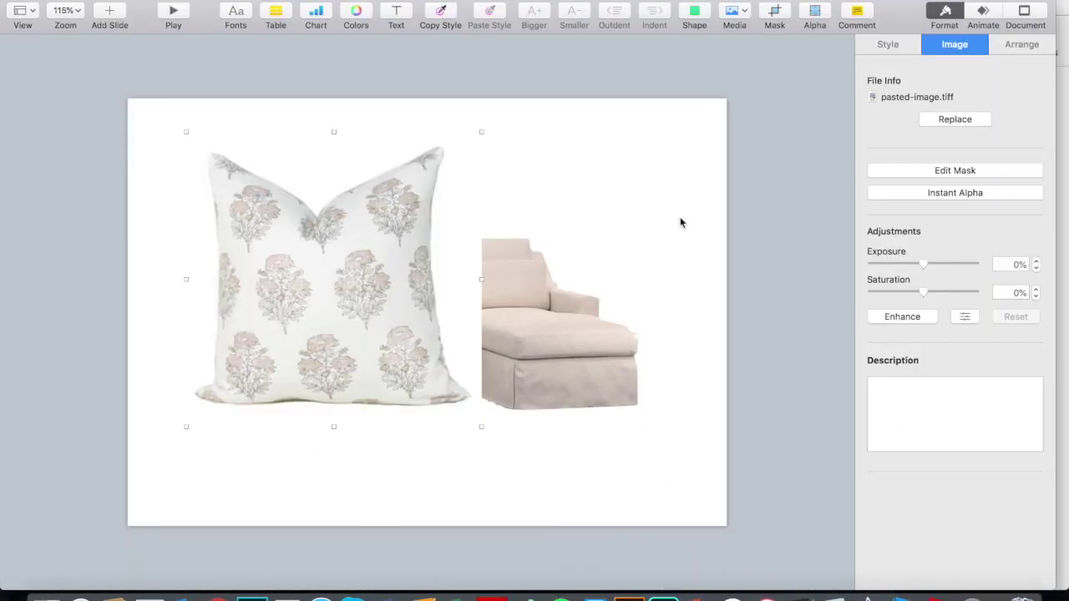
Step: Make the white background around the floral pillow transparent with Instant Alpha at about 5% tolerance
{"action": "left_click", "coordinate": [814, 17]}
{"action": "left_click_drag", "start_coordinate": [474, 289], "coordinate": [472, 303]}
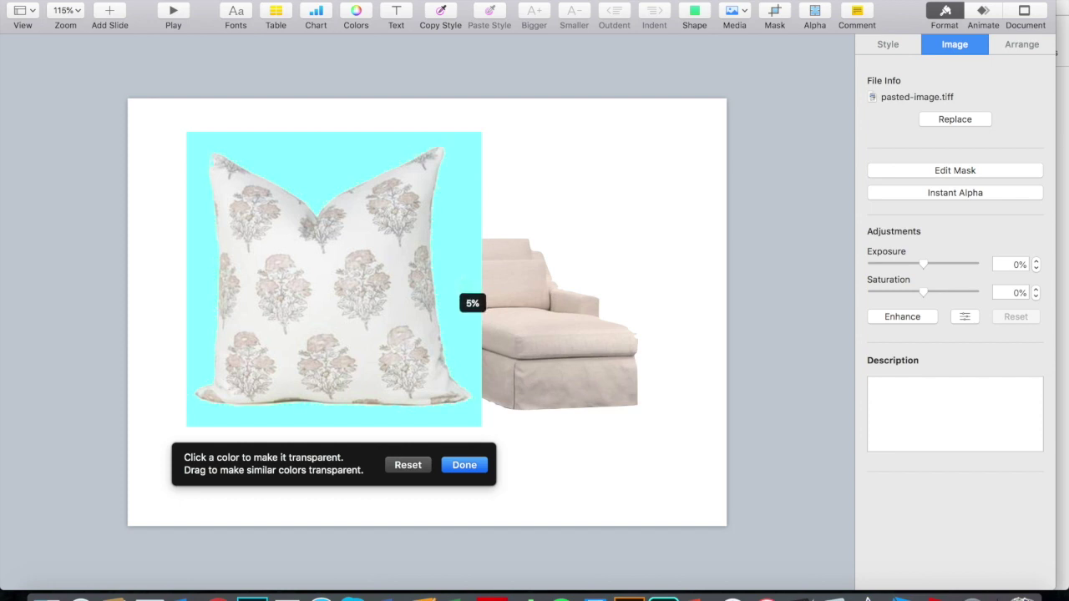
{"action": "left_click_drag", "start_coordinate": [472, 303], "coordinate": [473, 303]}
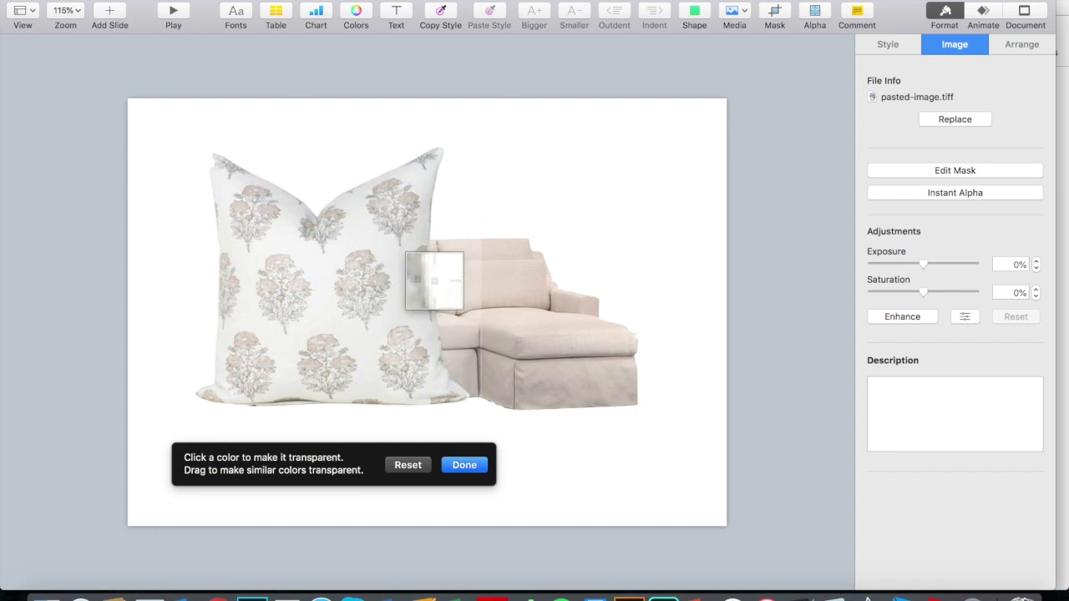
{"action": "left_click", "coordinate": [462, 470]}
Step: Shrink the floral pillow to about 101 by 95 pt and place it on the sofa, layered behind the striped pillow
{"action": "left_click_drag", "start_coordinate": [469, 404], "coordinate": [261, 248]}
{"action": "left_click_drag", "start_coordinate": [229, 197], "coordinate": [342, 292]}
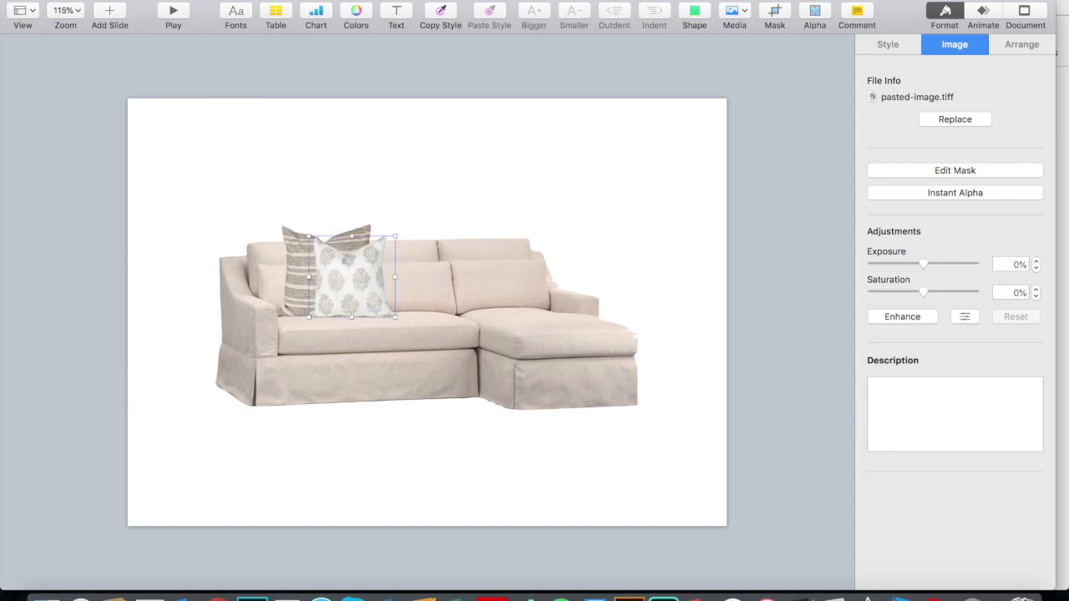
{"action": "left_click", "coordinate": [1007, 45]}
{"action": "left_click", "coordinate": [981, 81]}
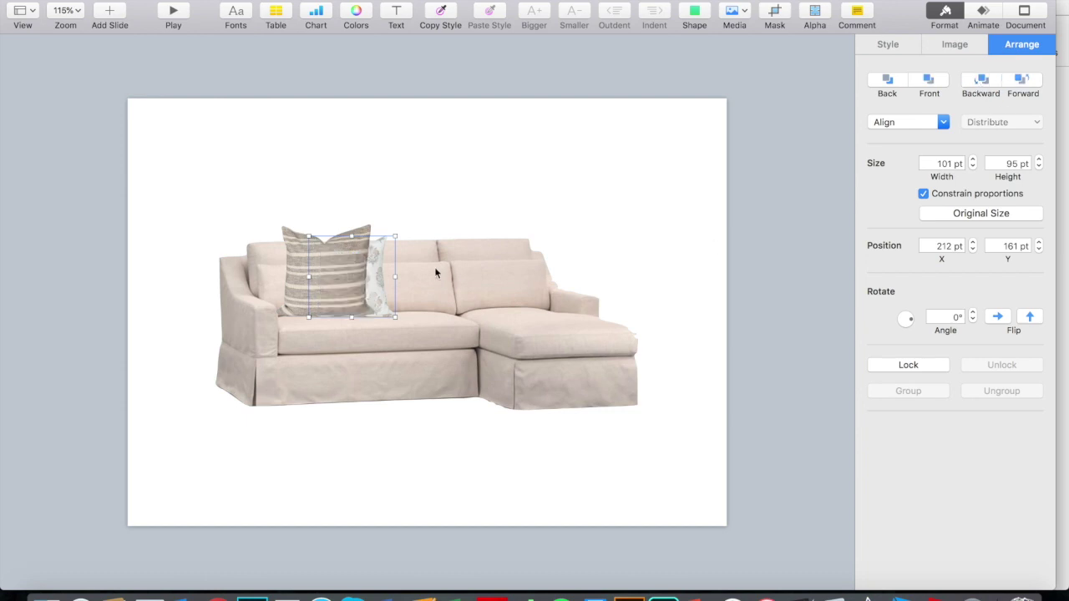
Step: Layer the striped pillow behind the floral one and arrange both overlapping at the sofa's left end, with the floral pillow at about X 198 pt, Y 168 pt
{"action": "left_click_drag", "start_coordinate": [333, 279], "coordinate": [302, 286]}
{"action": "left_click", "coordinate": [397, 287]}
{"action": "left_click_drag", "start_coordinate": [397, 287], "coordinate": [340, 291]}
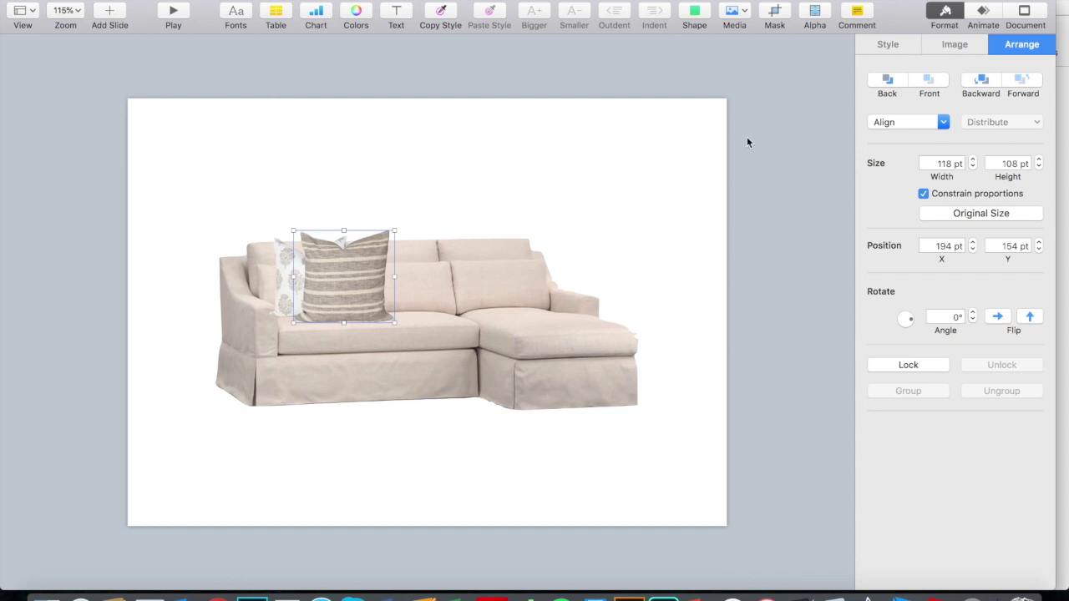
{"action": "left_click", "coordinate": [975, 80]}
{"action": "left_click_drag", "start_coordinate": [324, 296], "coordinate": [407, 303]}
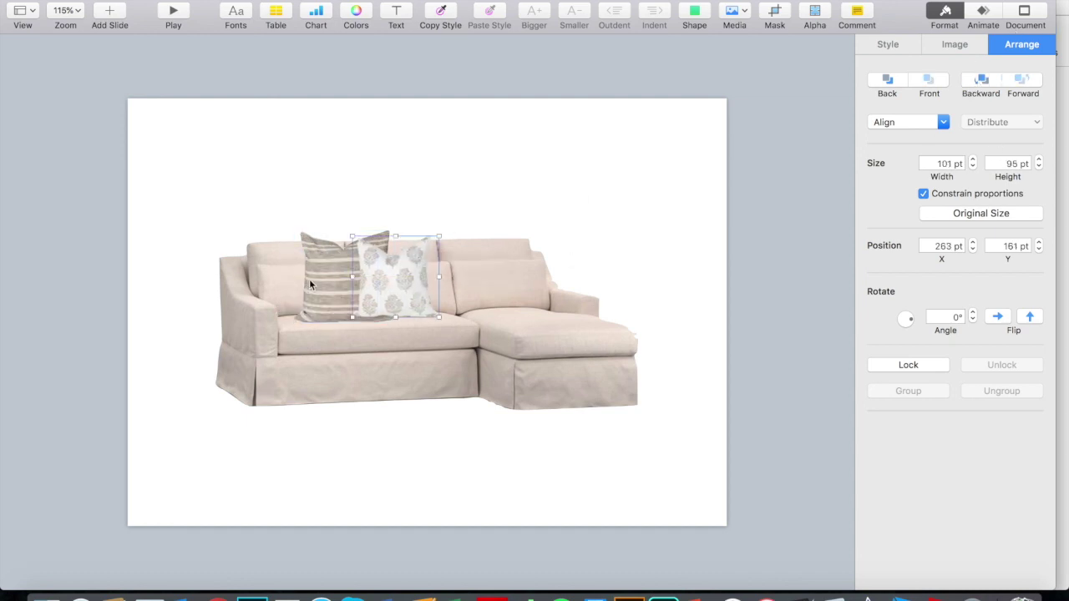
{"action": "left_click_drag", "start_coordinate": [309, 285], "coordinate": [299, 278]}
{"action": "left_click_drag", "start_coordinate": [420, 285], "coordinate": [368, 298]}
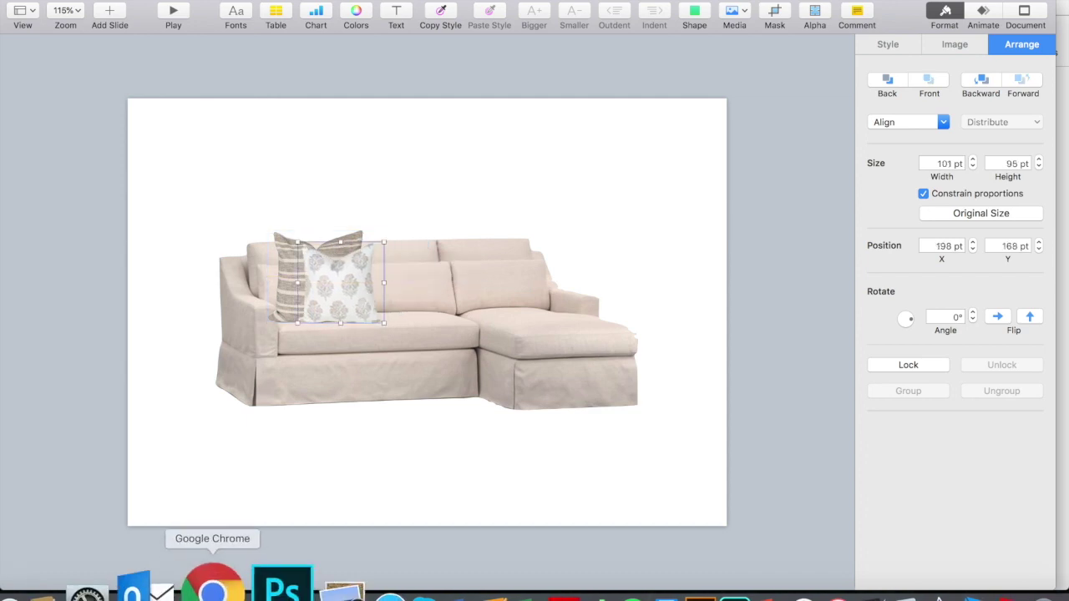
Step: Switch to Google Chrome, open Vintage Rug No. 55 from the McGee & Co. vintage rugs page and display its full-rug photo
{"action": "left_click", "coordinate": [213, 590]}
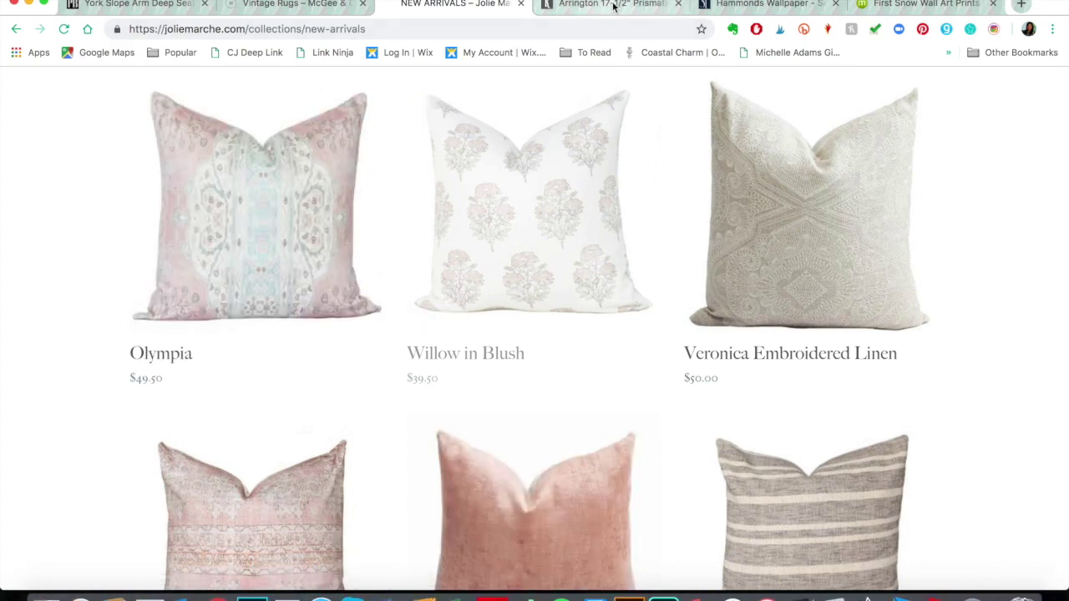
{"action": "left_click", "coordinate": [308, 7]}
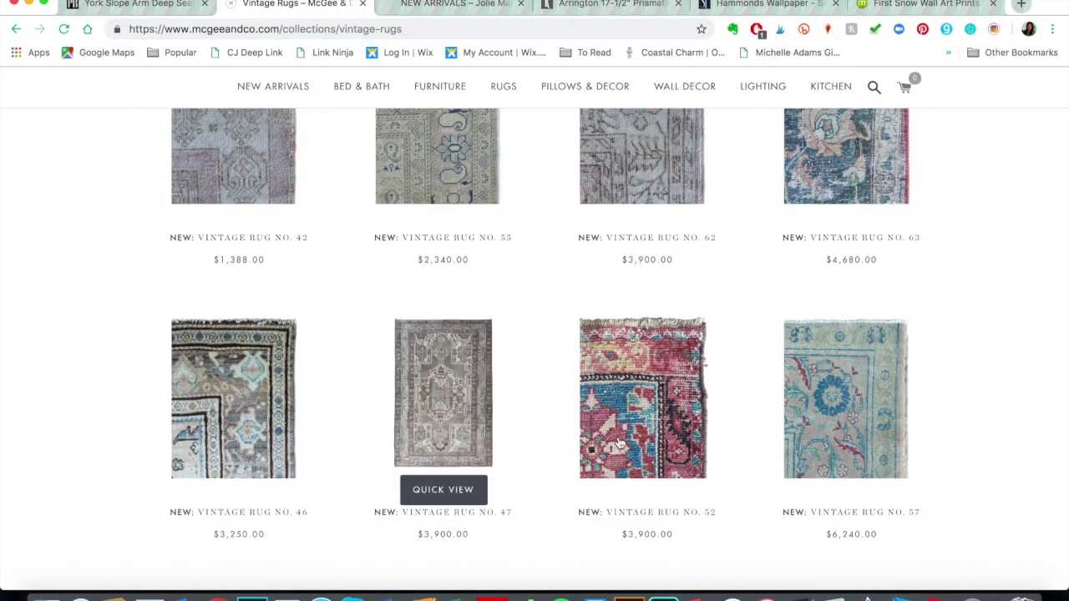
{"action": "left_click", "coordinate": [464, 158]}
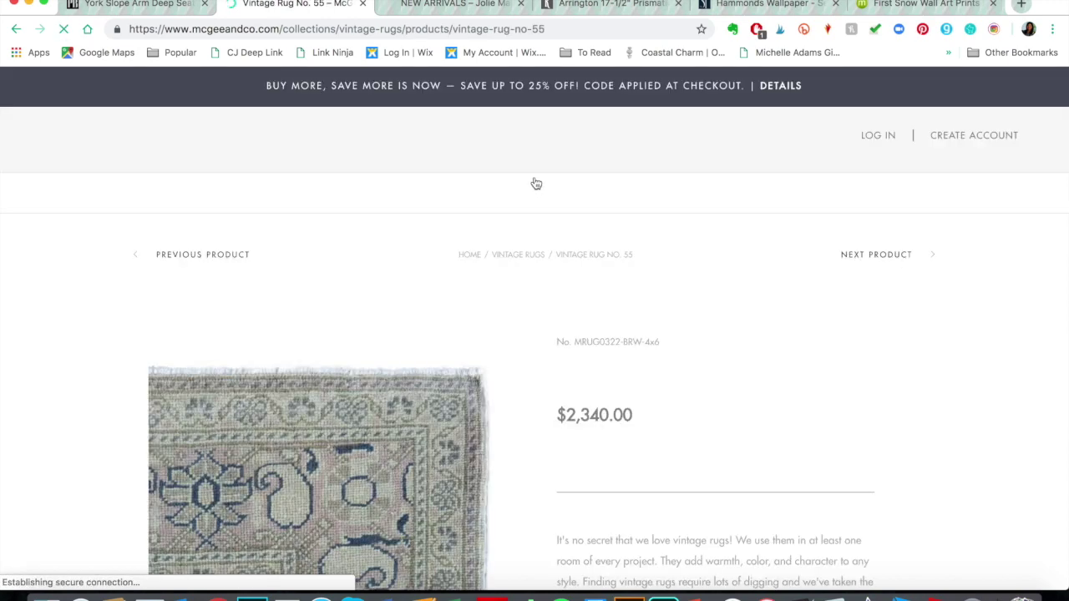
{"action": "scroll", "coordinate": [823, 351], "scroll_direction": "down", "scroll_amount": 2}
{"action": "scroll", "coordinate": [823, 351], "scroll_direction": "down", "scroll_amount": 3}
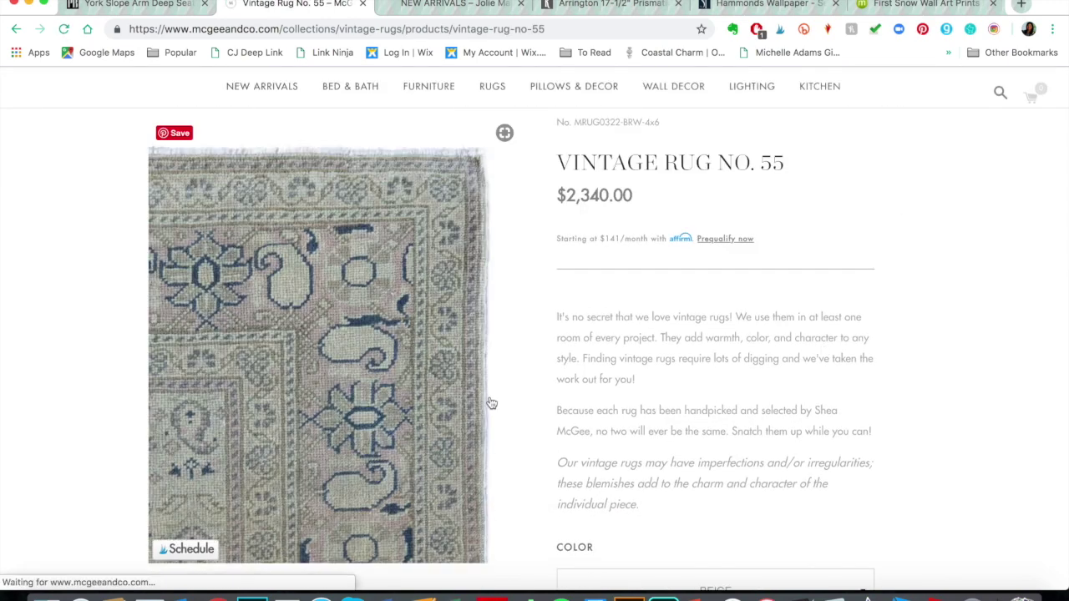
{"action": "scroll", "coordinate": [478, 430], "scroll_direction": "down", "scroll_amount": 2}
{"action": "scroll", "coordinate": [466, 420], "scroll_direction": "down", "scroll_amount": 3}
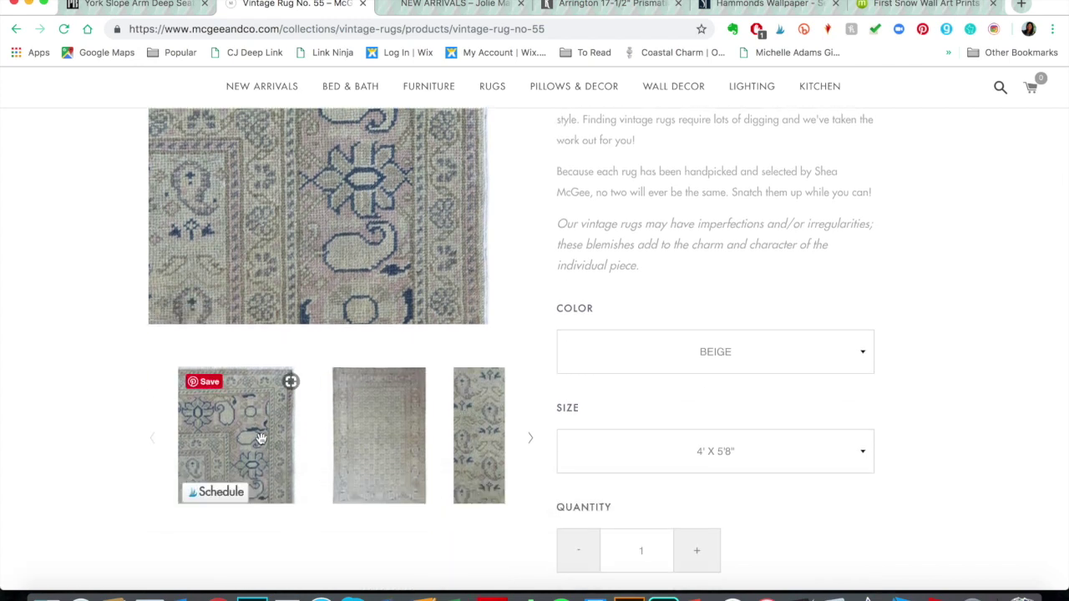
{"action": "left_click", "coordinate": [373, 453]}
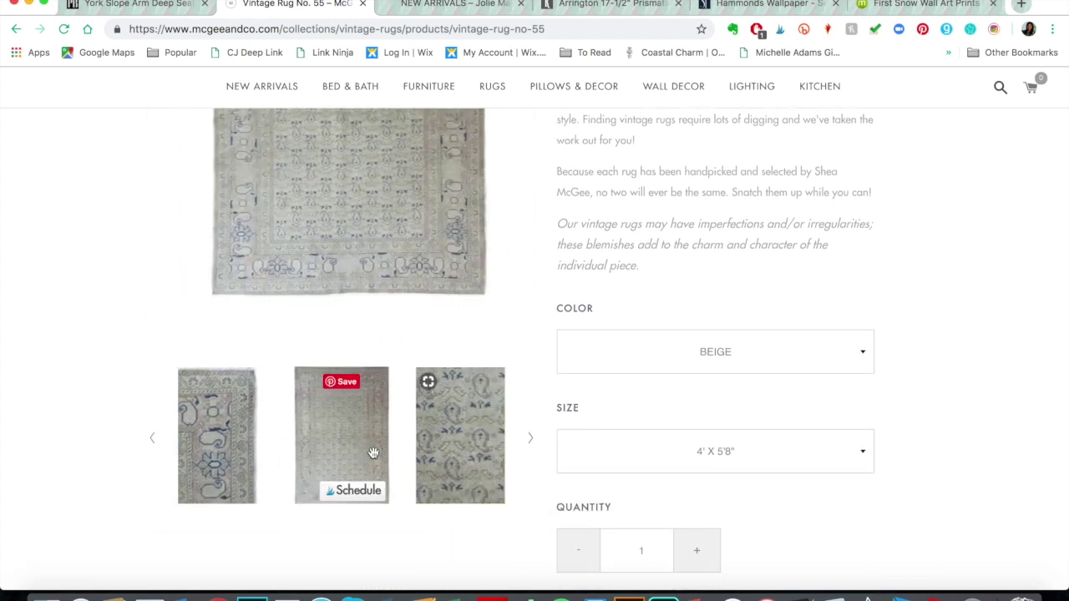
Step: Copy the full photo of Vintage Rug No. 55 and paste it onto the slide in Keynote
{"action": "scroll", "coordinate": [503, 322], "scroll_direction": "up", "scroll_amount": 4}
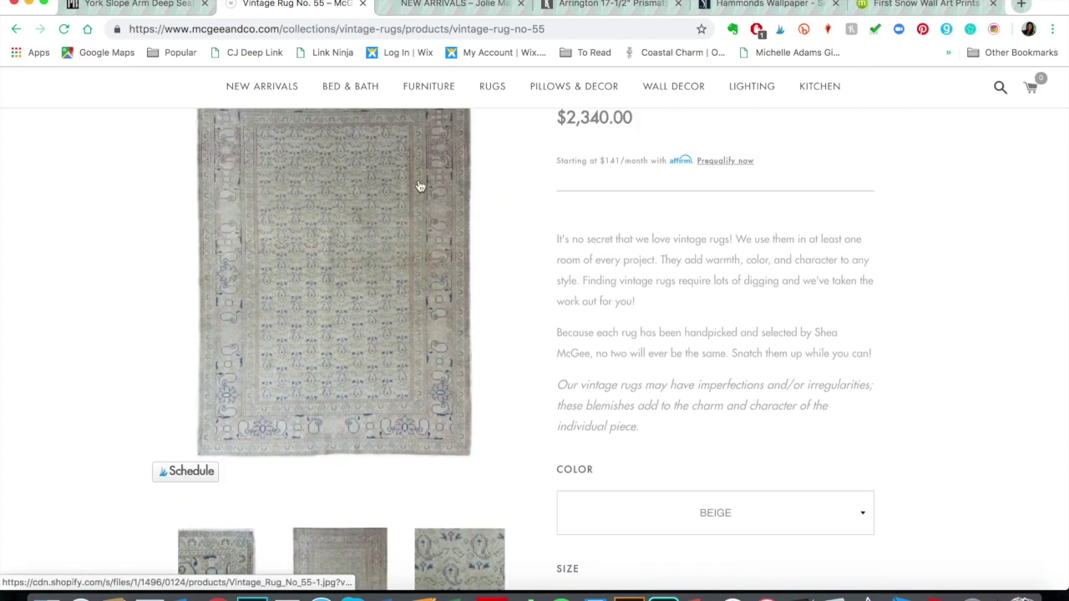
{"action": "right_click", "coordinate": [411, 315]}
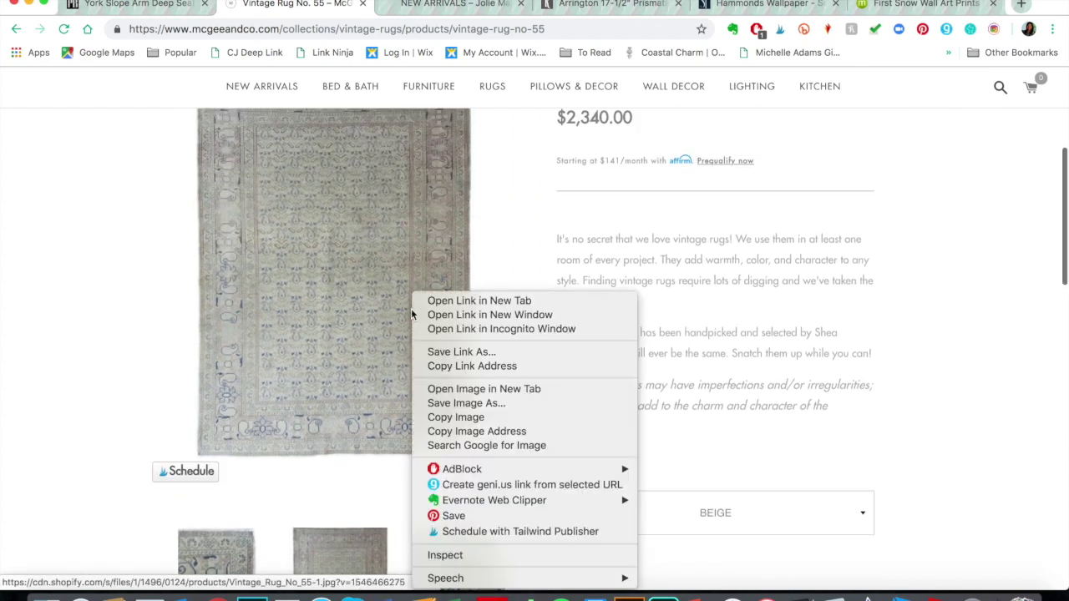
{"action": "left_click", "coordinate": [455, 416]}
{"action": "left_click", "coordinate": [553, 582]}
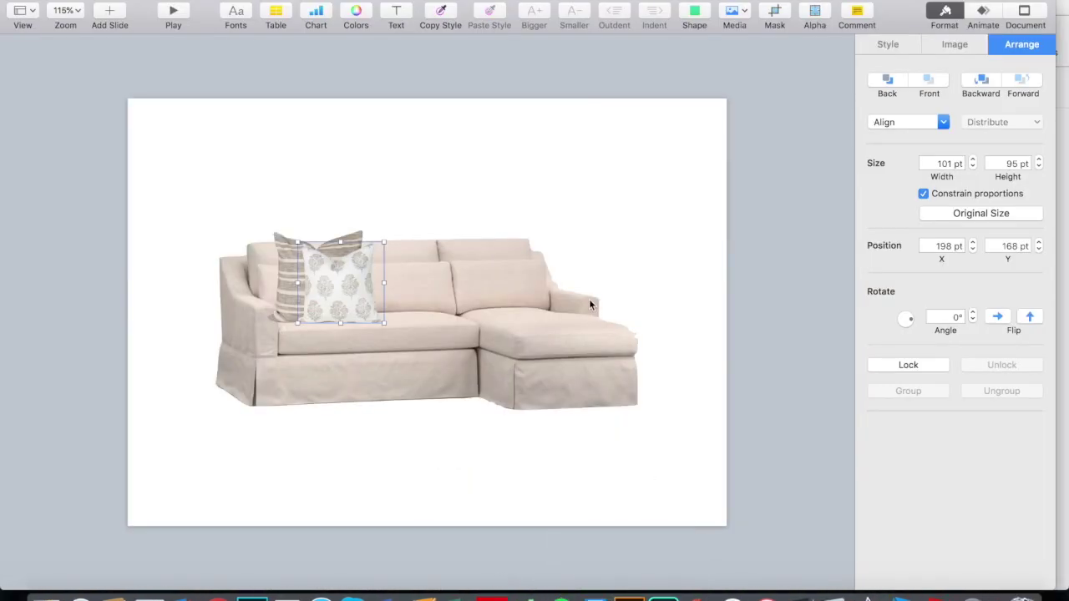
{"action": "key", "text": "super+v"}
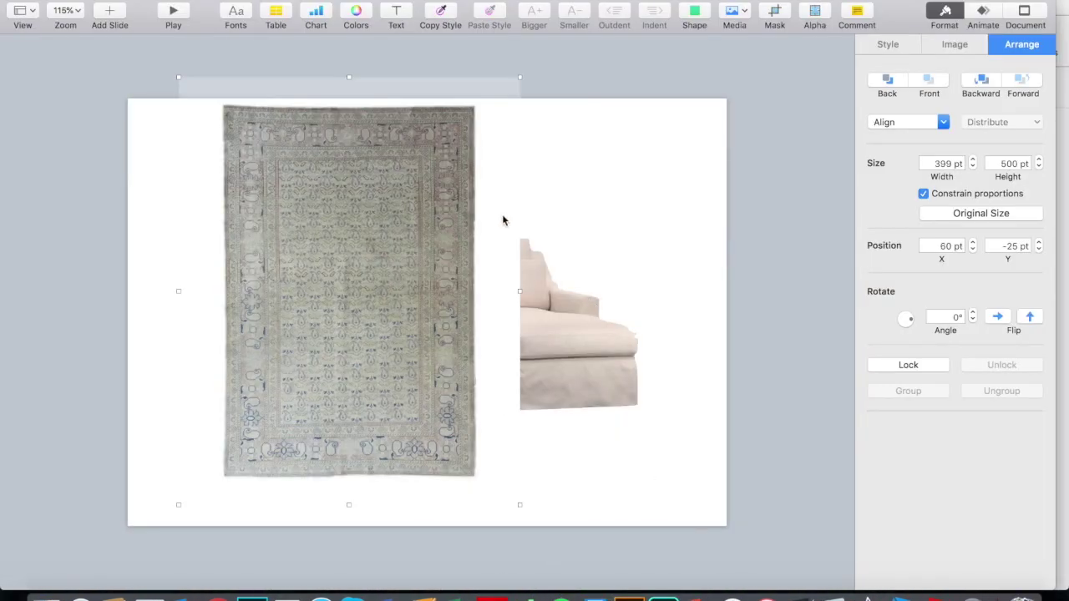
Step: Move the rug image to X 60 pt, Y 0 pt and make its white background transparent with Instant Alpha
{"action": "left_click_drag", "start_coordinate": [488, 218], "coordinate": [487, 241]}
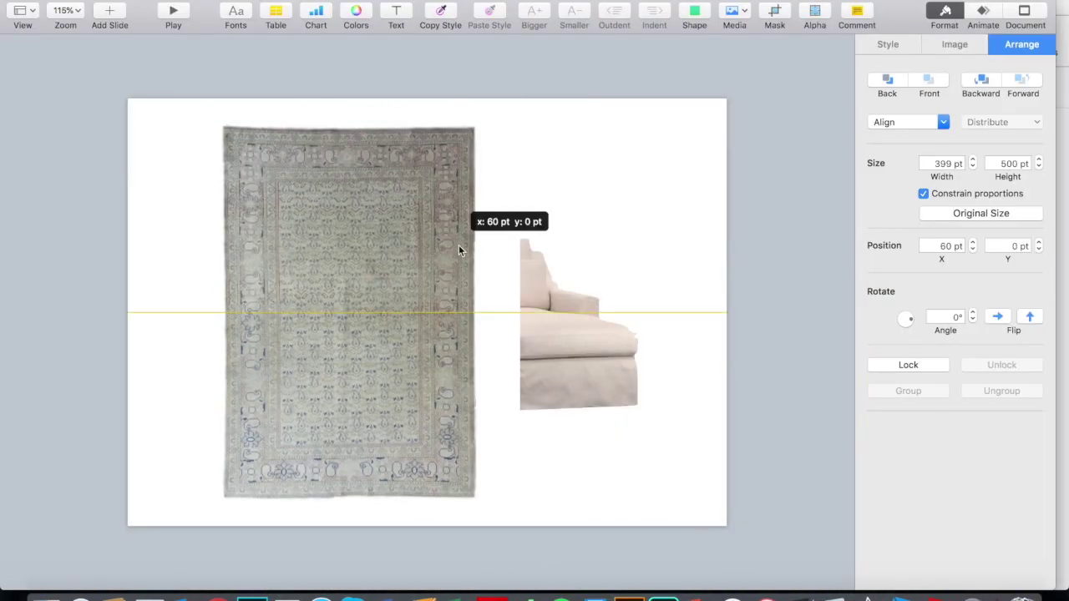
{"action": "left_click", "coordinate": [815, 15]}
{"action": "left_click_drag", "start_coordinate": [496, 232], "coordinate": [507, 247]}
{"action": "left_click", "coordinate": [477, 563]}
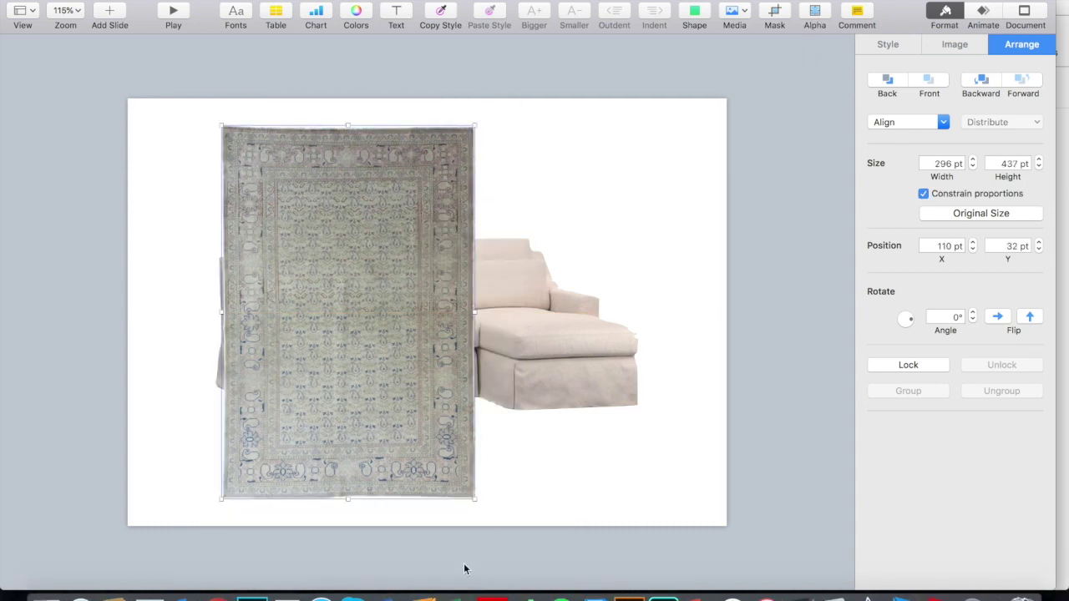
Step: Rotate the rug 90° and place it behind the sofa and pillows at about X 17 pt, Y 191 pt
{"action": "left_click", "coordinate": [950, 318]}
{"action": "key", "text": "Return"}
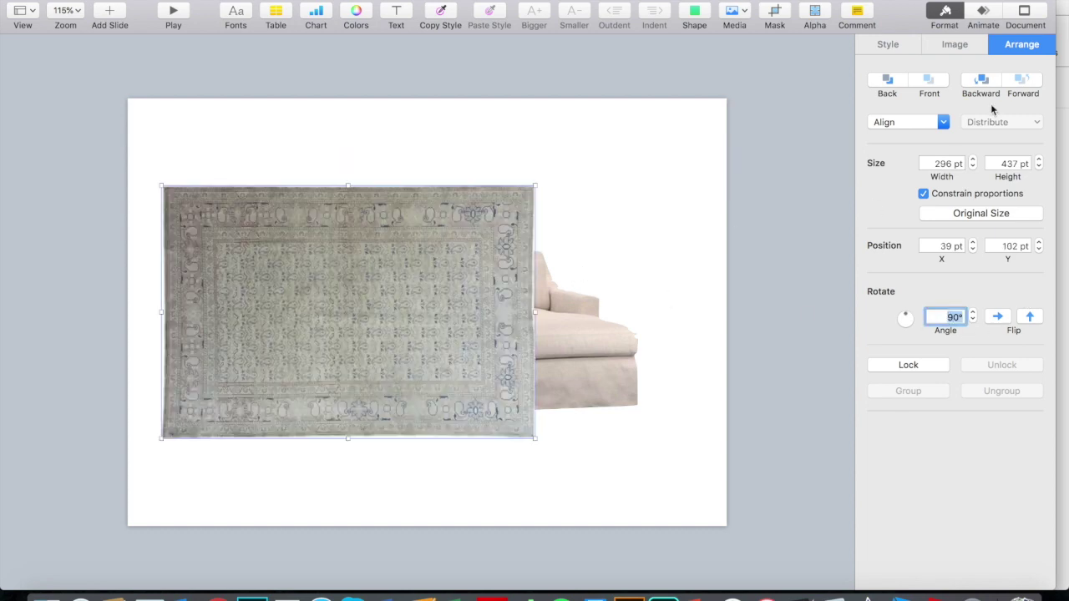
{"action": "left_click", "coordinate": [888, 79]}
{"action": "left_click_drag", "start_coordinate": [331, 404], "coordinate": [317, 482]}
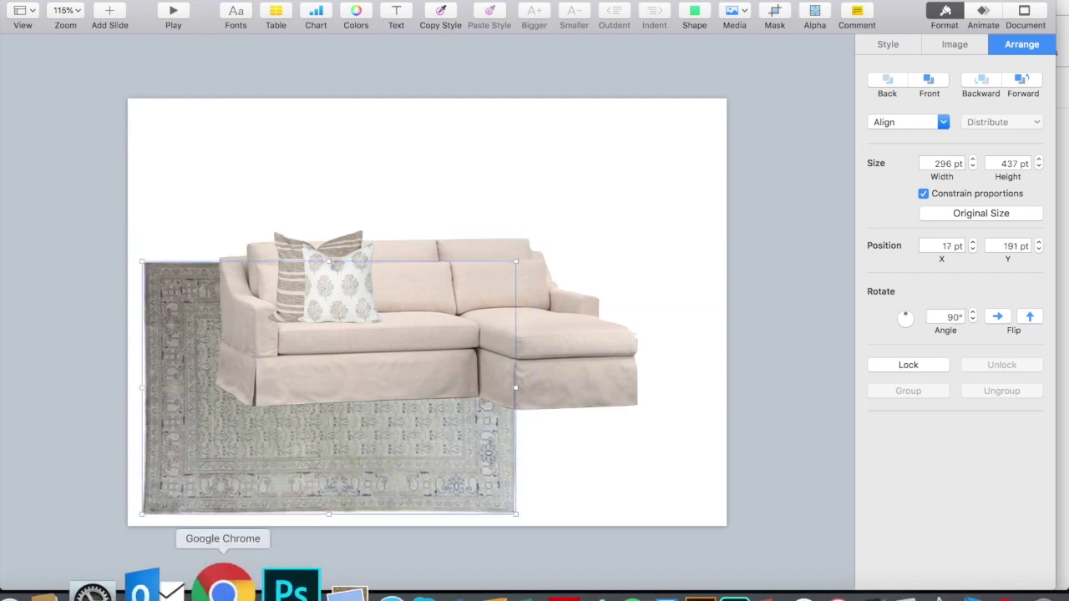
Step: Copy the Arrington glass globe pendant image from the Rejuvenation page in Google Chrome and paste it onto the Keynote slide
{"action": "left_click", "coordinate": [222, 588]}
{"action": "mouse_move", "coordinate": [752, 86]}
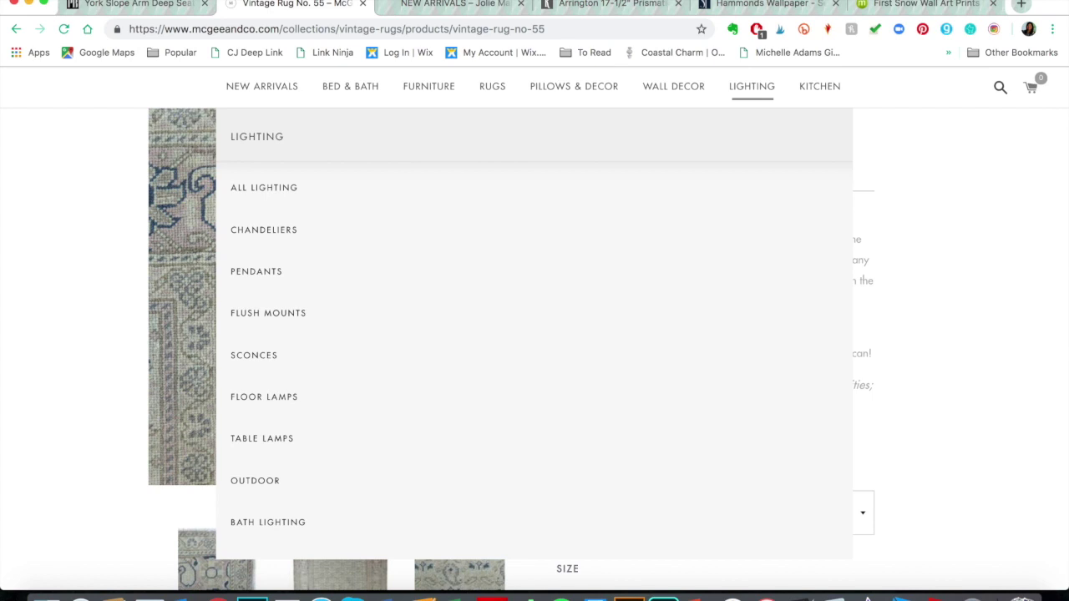
{"action": "left_click", "coordinate": [643, 5]}
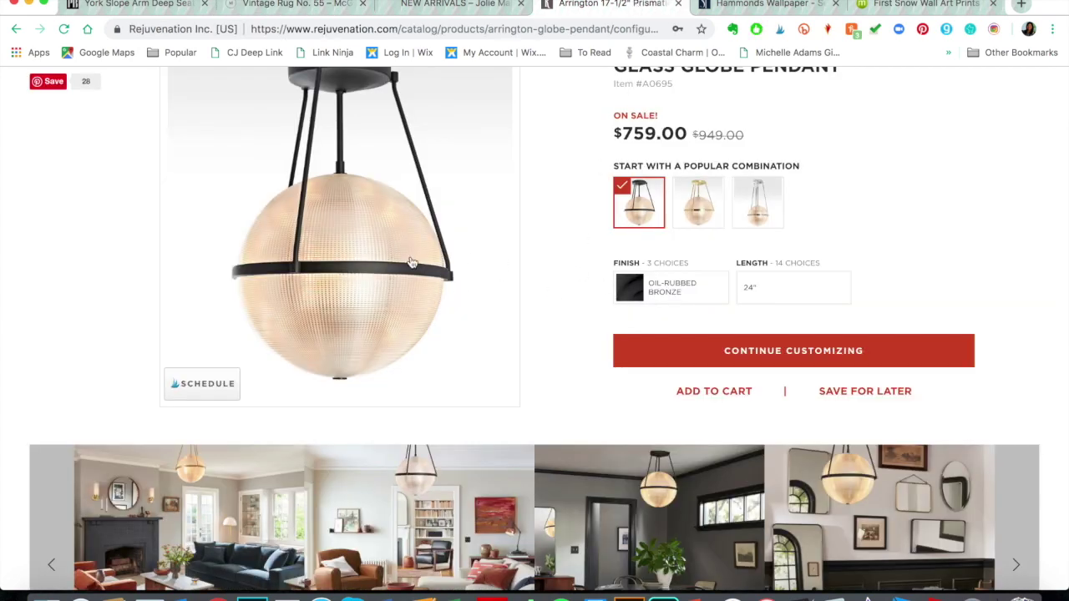
{"action": "right_click", "coordinate": [368, 260]}
{"action": "left_click", "coordinate": [415, 297]}
{"action": "left_click", "coordinate": [576, 582]}
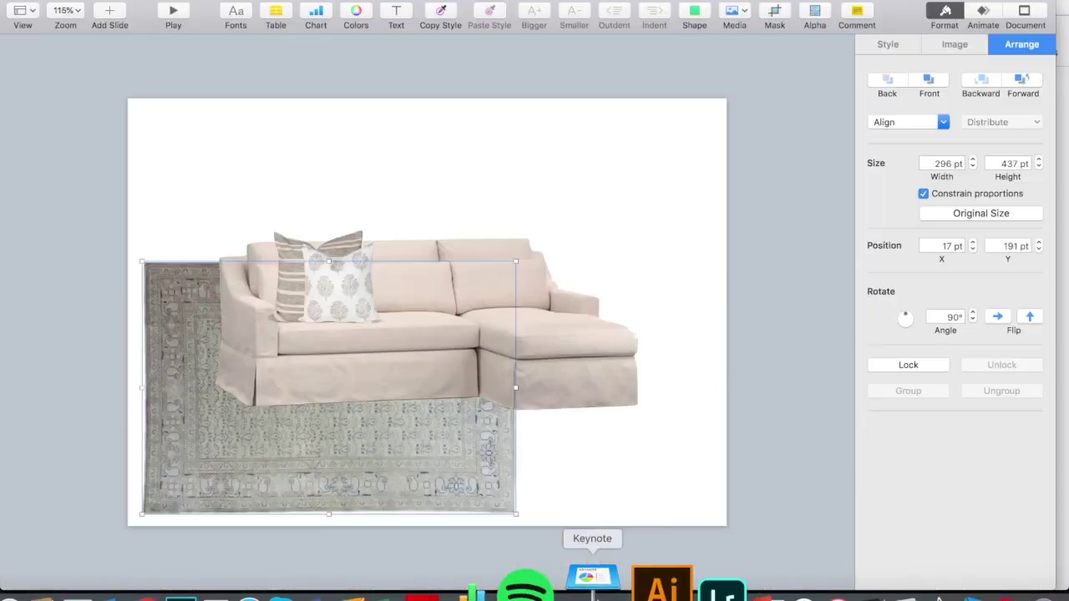
{"action": "key", "text": "super+v"}
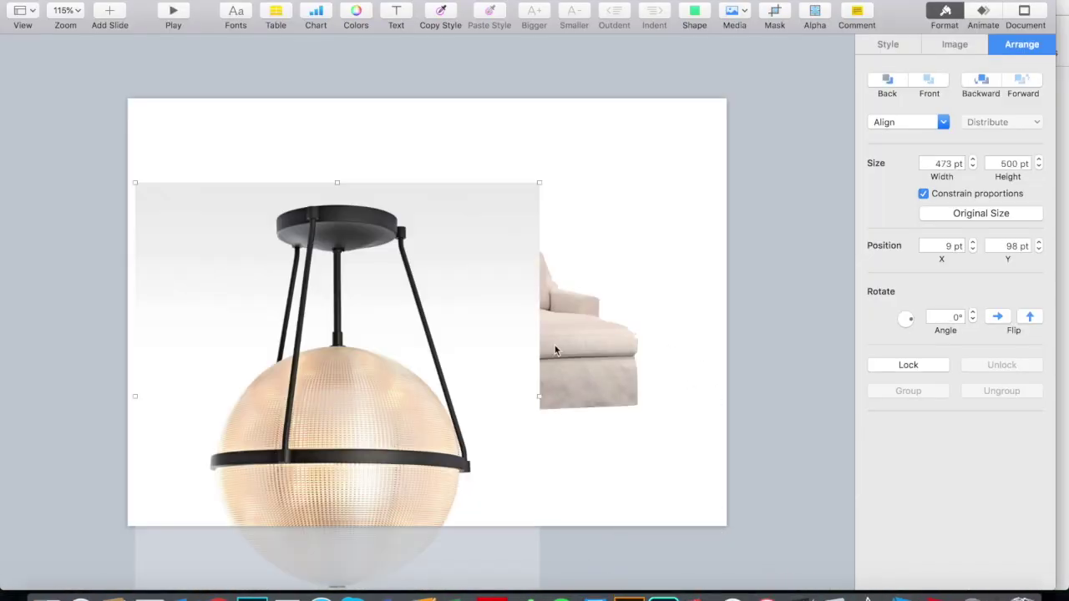
Step: Make the pendant image's gray and white background transparent with Instant Alpha, and shrink the pendant into the slide's upper-right corner
{"action": "left_click_drag", "start_coordinate": [395, 362], "coordinate": [525, 271]}
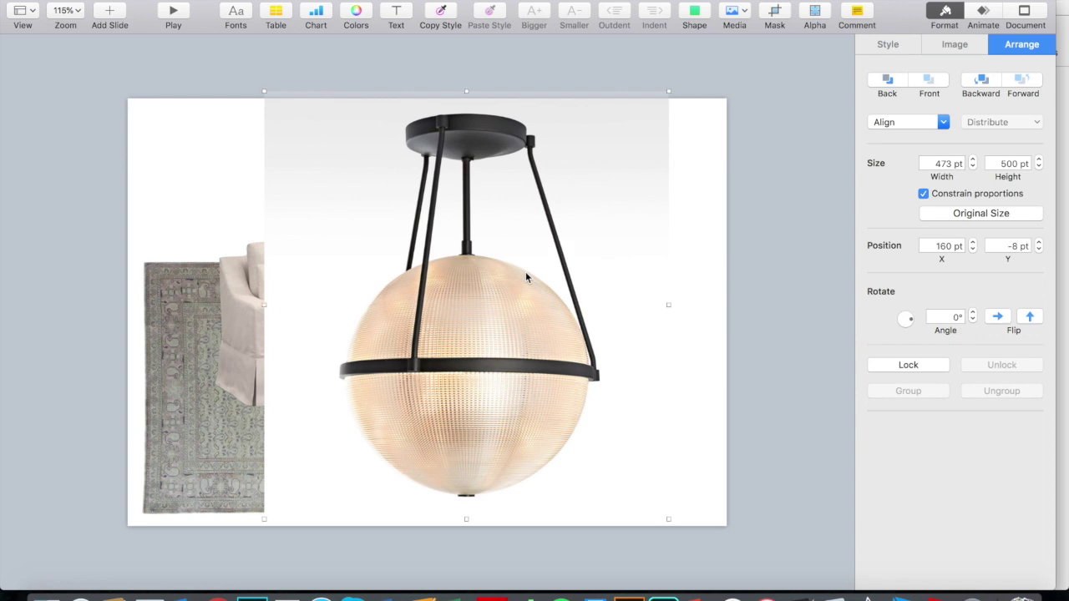
{"action": "left_click", "coordinate": [814, 23]}
{"action": "left_click_drag", "start_coordinate": [615, 183], "coordinate": [618, 187]}
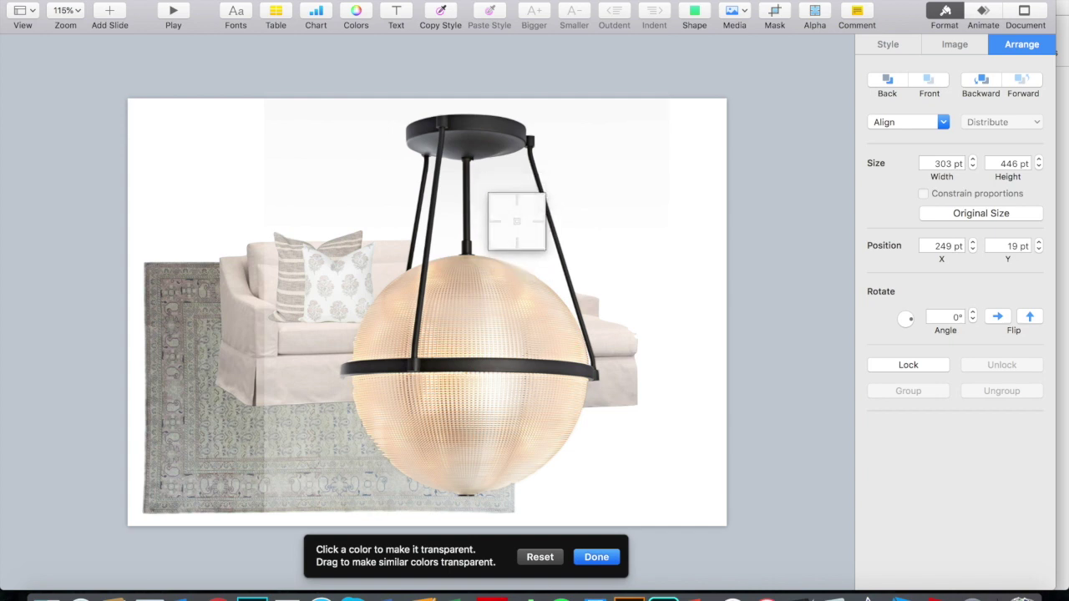
{"action": "left_click_drag", "start_coordinate": [505, 204], "coordinate": [436, 234]}
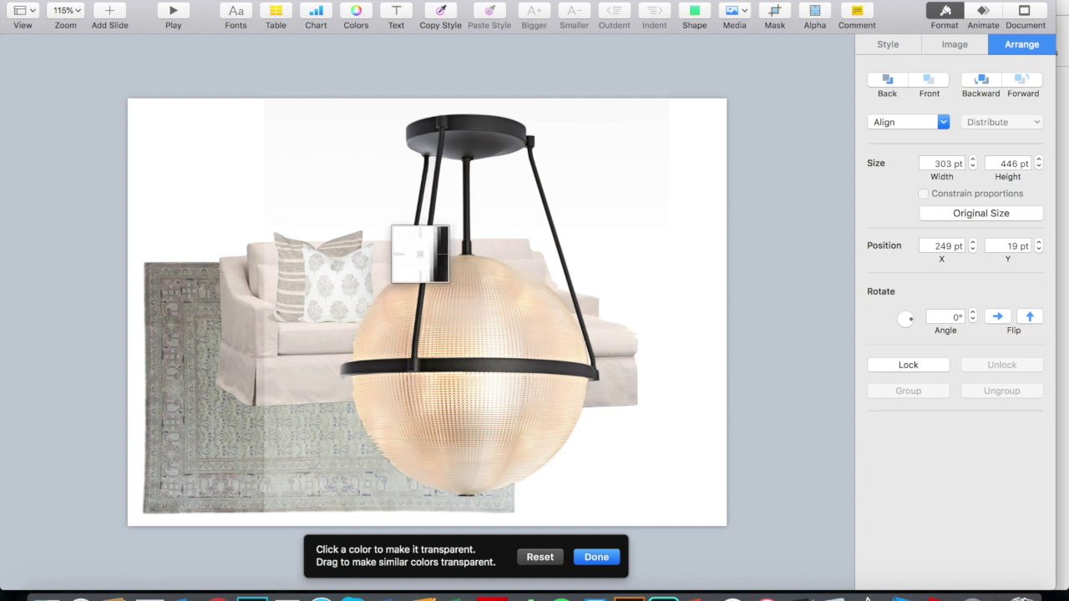
{"action": "left_click_drag", "start_coordinate": [417, 255], "coordinate": [425, 276]}
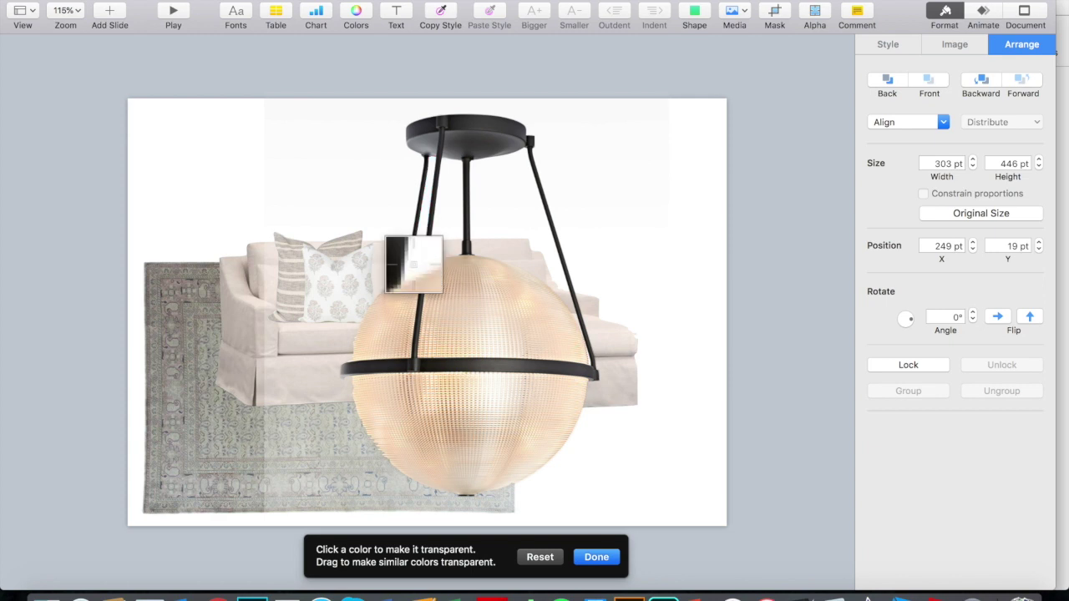
{"action": "left_click", "coordinate": [596, 556]}
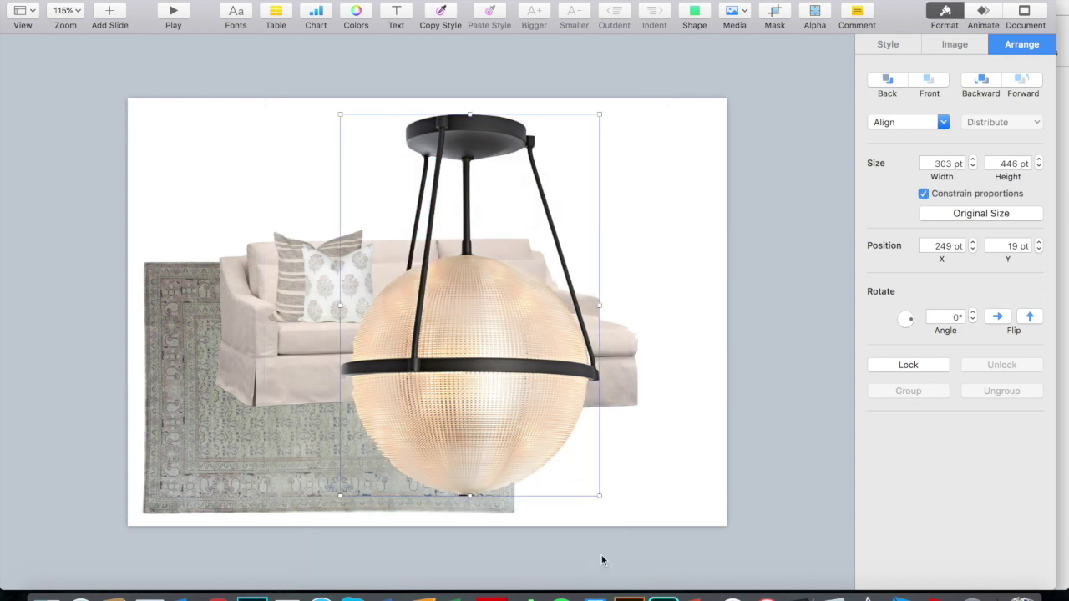
{"action": "left_click_drag", "start_coordinate": [598, 494], "coordinate": [650, 233]}
Step: Switch to Google Chrome and display the flat pattern photo of Serena & Lily's Hammonds Wallpaper in the Sand color
{"action": "left_click", "coordinate": [220, 595]}
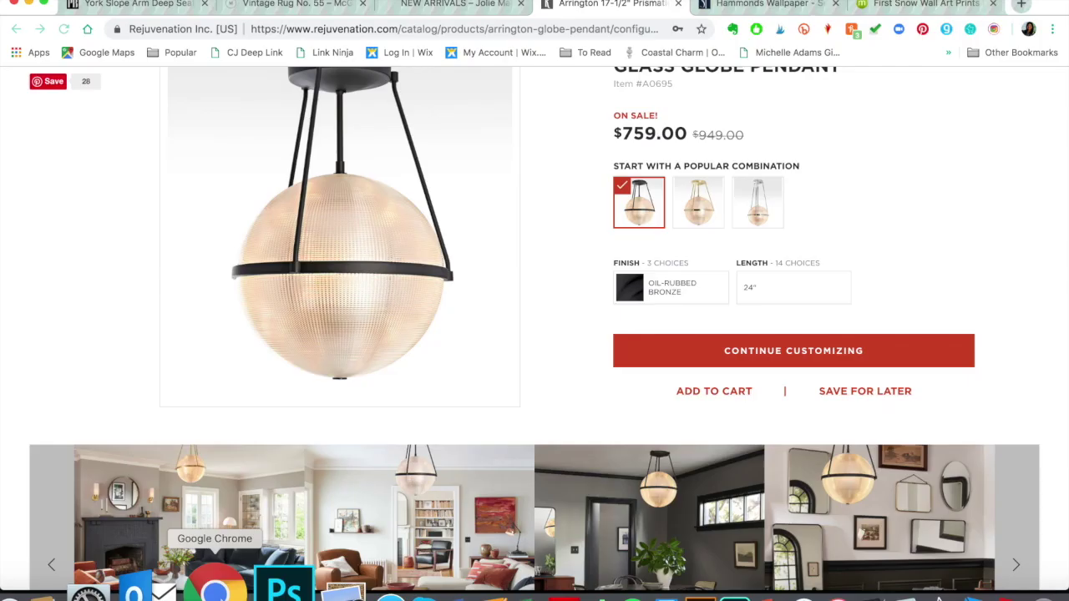
{"action": "left_click", "coordinate": [761, 5]}
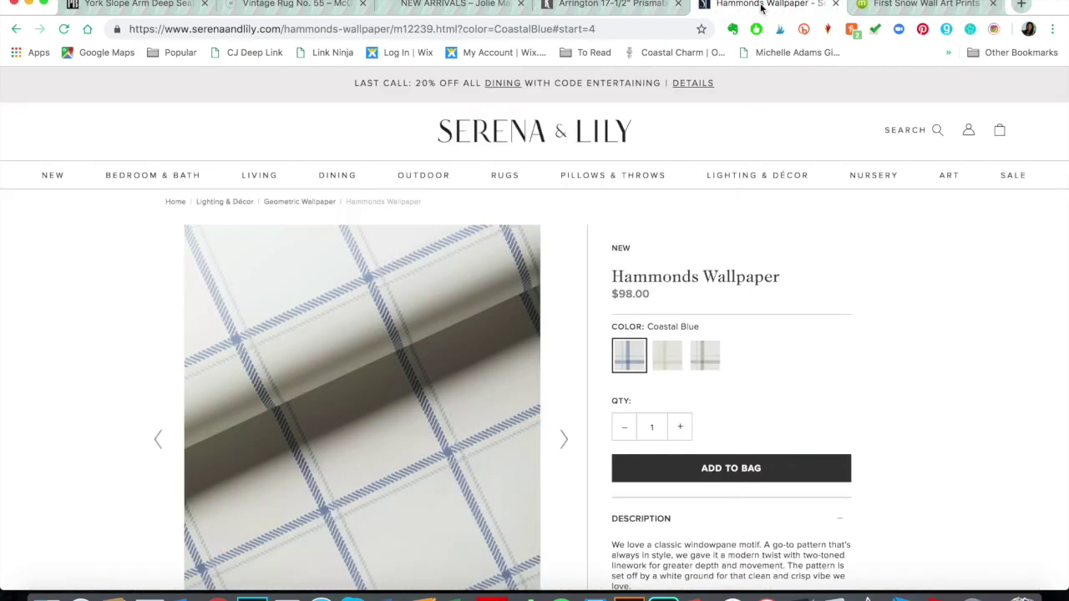
{"action": "left_click", "coordinate": [666, 356]}
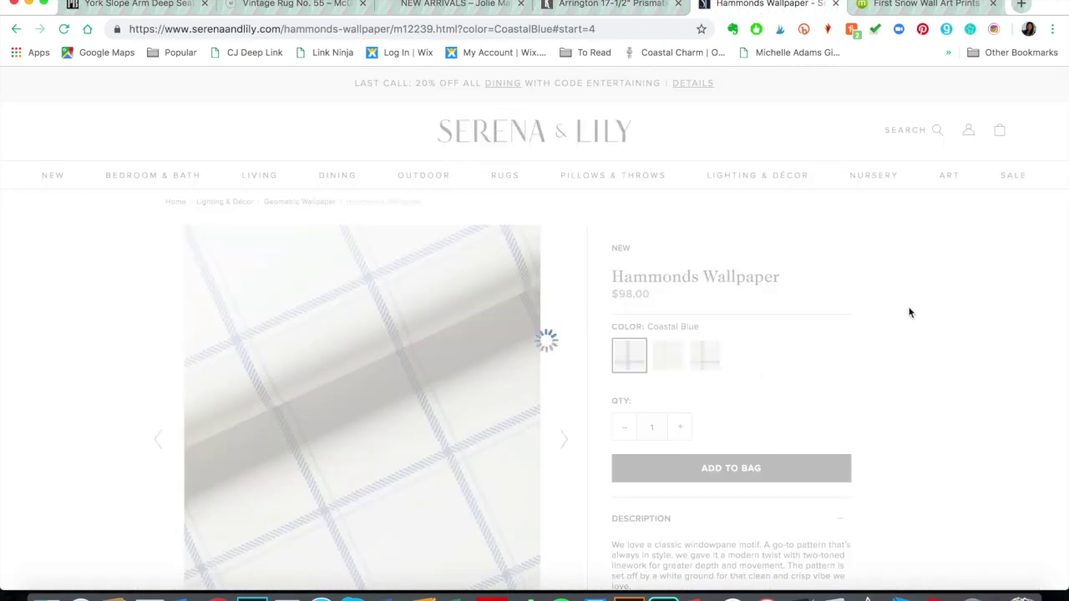
{"action": "scroll", "coordinate": [961, 345], "scroll_direction": "down", "scroll_amount": 5}
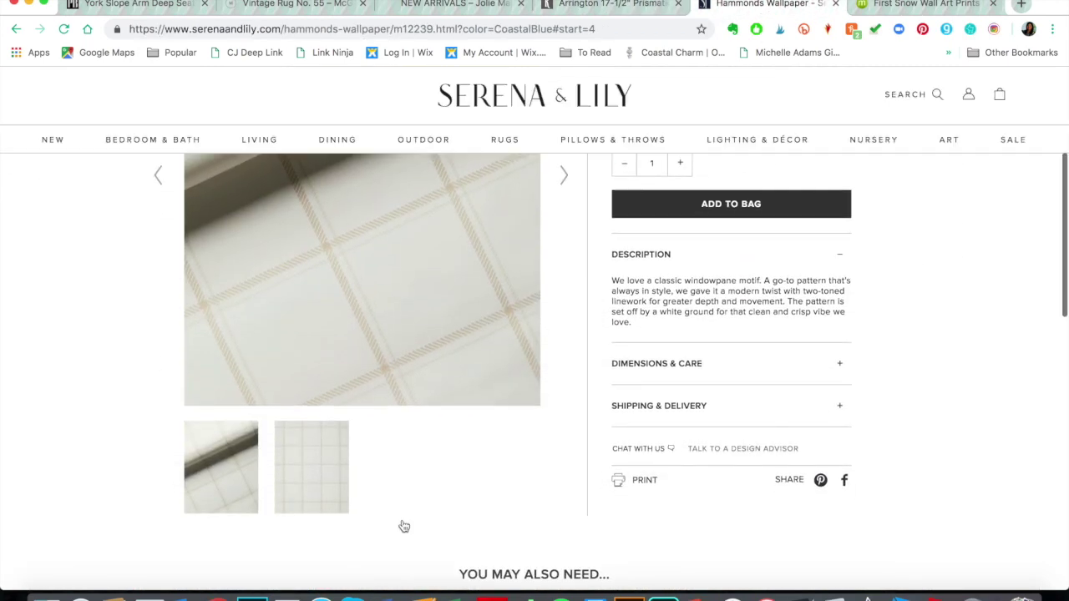
{"action": "left_click", "coordinate": [317, 484]}
{"action": "scroll", "coordinate": [468, 529], "scroll_direction": "up", "scroll_amount": 2}
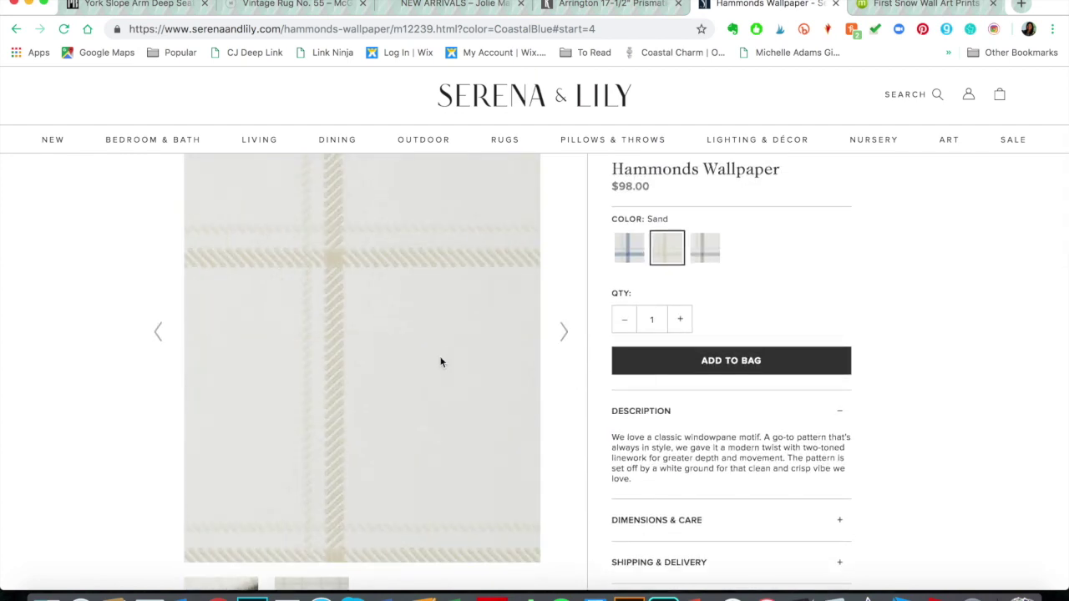
Step: Copy the Sand wallpaper pattern photo and paste it onto the mood board slide in Keynote
{"action": "right_click", "coordinate": [442, 362]}
{"action": "left_click", "coordinate": [490, 391]}
{"action": "mouse_move", "coordinate": [549, 585]}
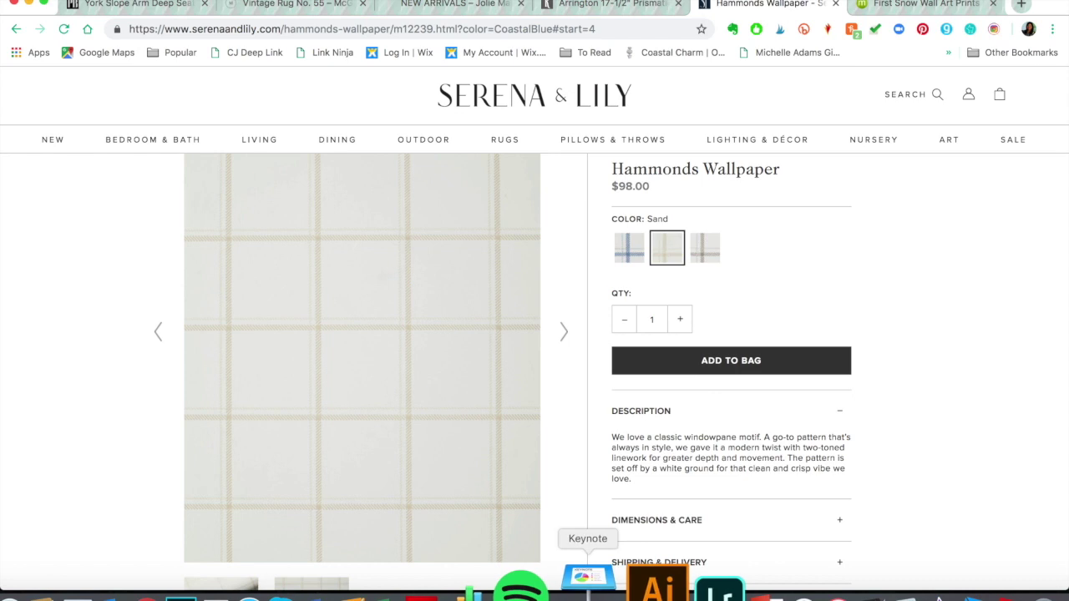
{"action": "left_click", "coordinate": [588, 577]}
{"action": "left_click", "coordinate": [683, 390]}
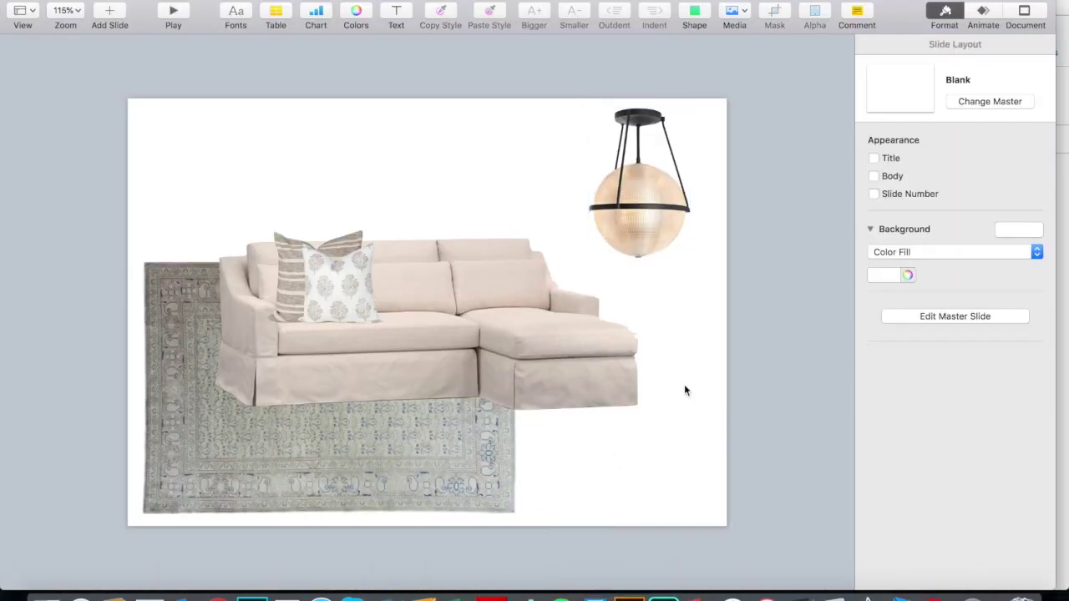
{"action": "key", "text": "super+v"}
Step: Send the wallpaper image behind all other items and position it at X 330 pt, Y 0 pt
{"action": "left_click_drag", "start_coordinate": [546, 307], "coordinate": [683, 302]}
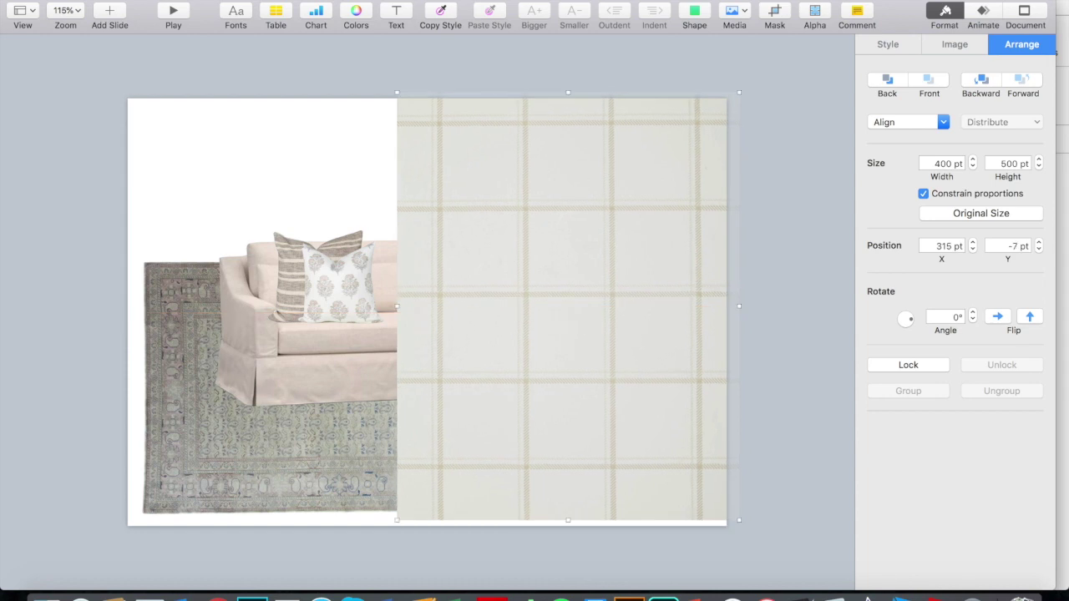
{"action": "left_click", "coordinate": [886, 81]}
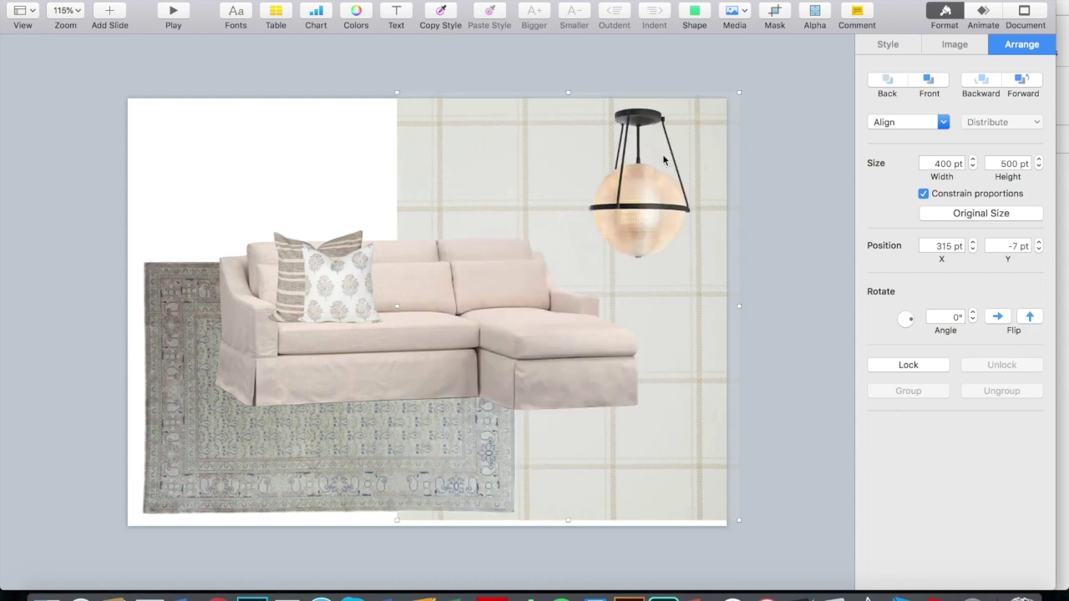
{"action": "mouse_move", "coordinate": [692, 306]}
{"action": "left_mouse_down"}
{"action": "mouse_move", "coordinate": [649, 305]}
{"action": "mouse_move", "coordinate": [708, 304]}
{"action": "mouse_move", "coordinate": [679, 304]}
{"action": "mouse_move", "coordinate": [709, 309]}
{"action": "mouse_move", "coordinate": [706, 321]}
{"action": "left_mouse_up"}
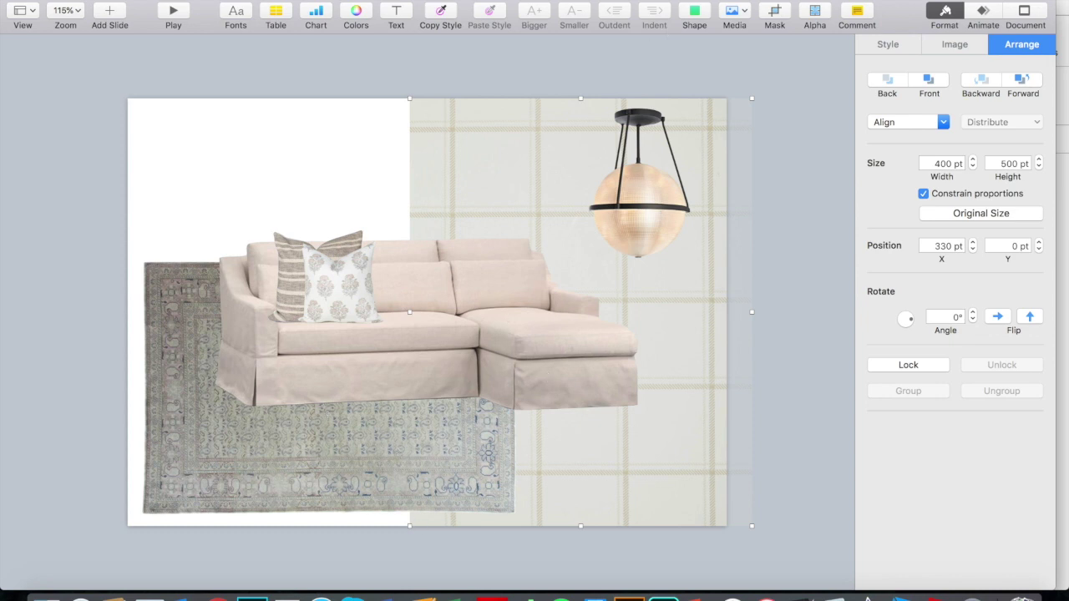
Step: Show the slide navigator and open slide 2, the mood board with the framed house artwork
{"action": "left_click", "coordinate": [464, 0]}
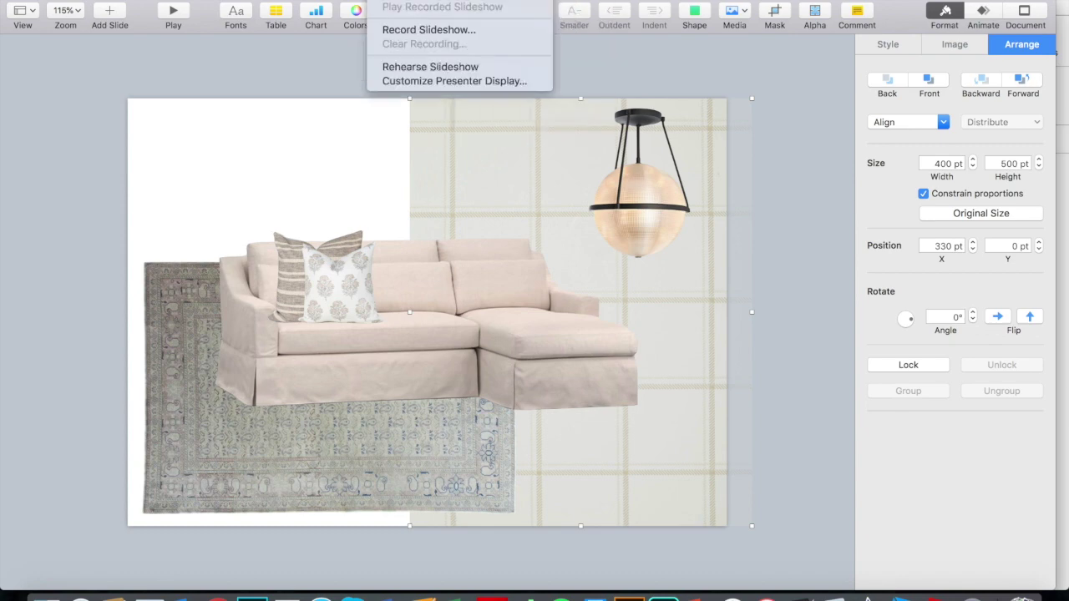
{"action": "mouse_move", "coordinate": [349, 0]}
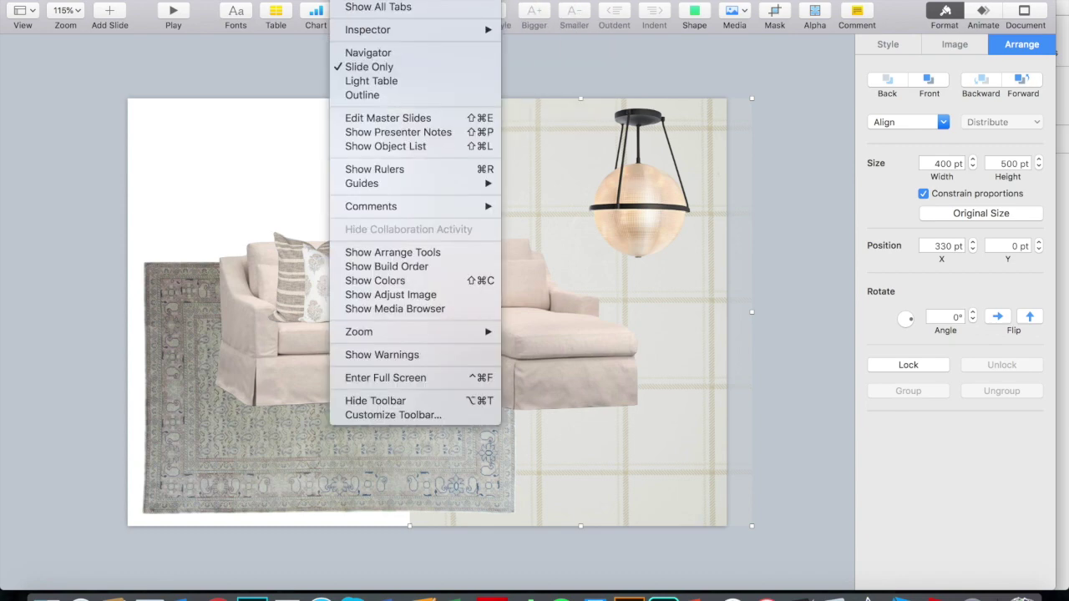
{"action": "left_click", "coordinate": [367, 53]}
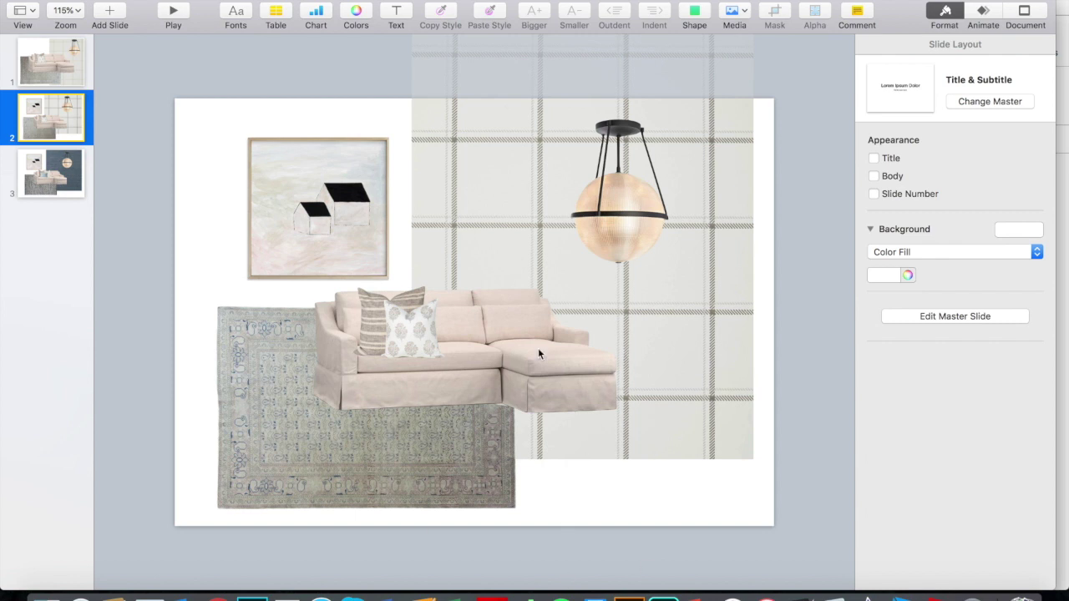
Step: Play the slideshow from slide 2, advance to the blue grasscloth mood board on slide 3, and return to slide 2
{"action": "left_click", "coordinate": [173, 15]}
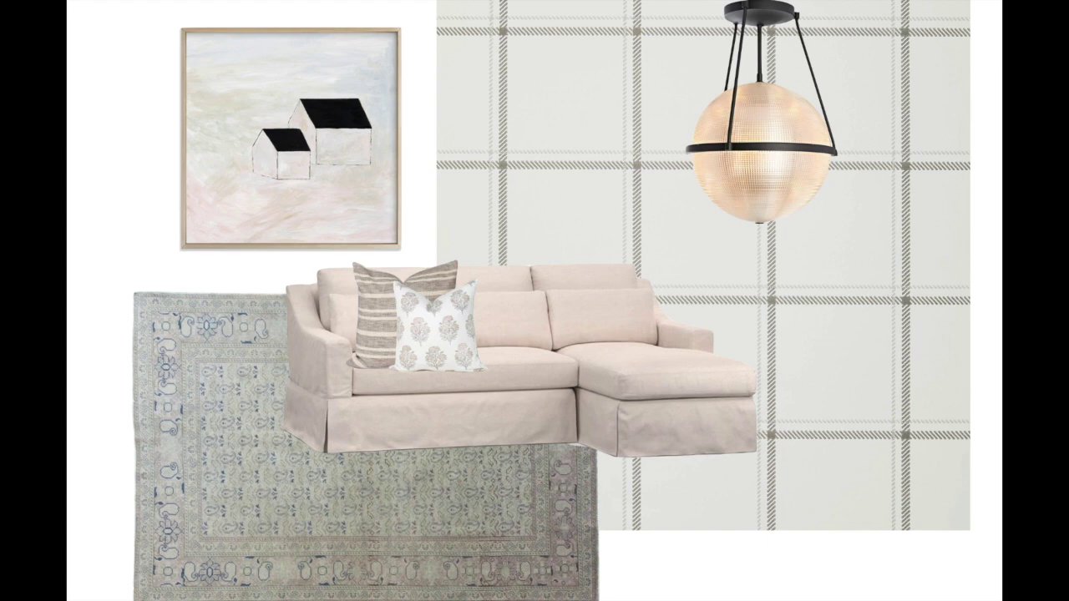
{"action": "key", "text": "Right"}
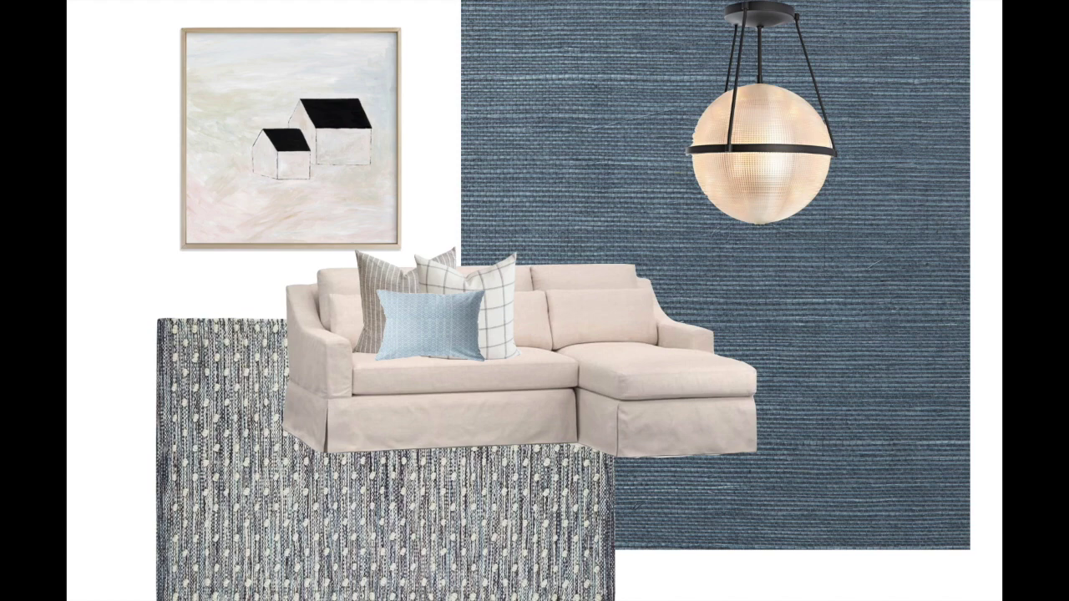
{"action": "key", "text": "Left"}
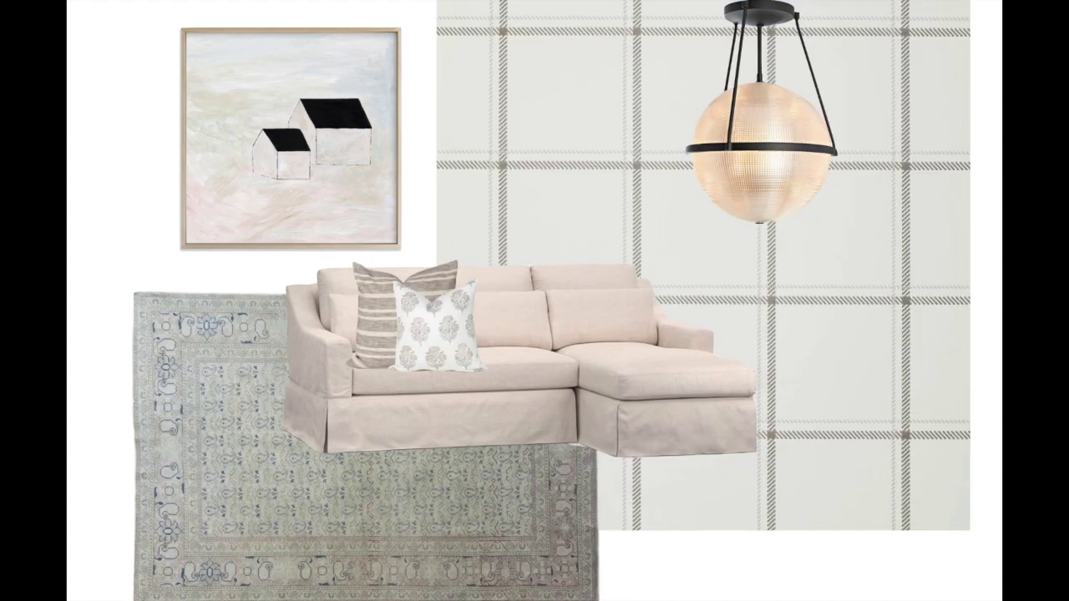